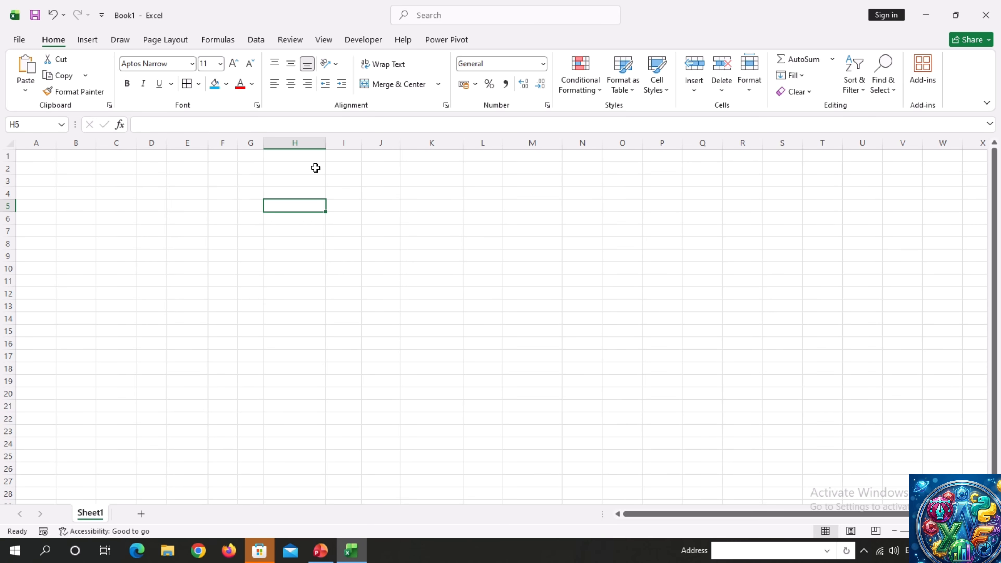
Merge and center cells H2:N8 and enter the title "ATTENDANCE SHEET" in the merged cell
drag(315, 168, 592, 242)
click(398, 83)
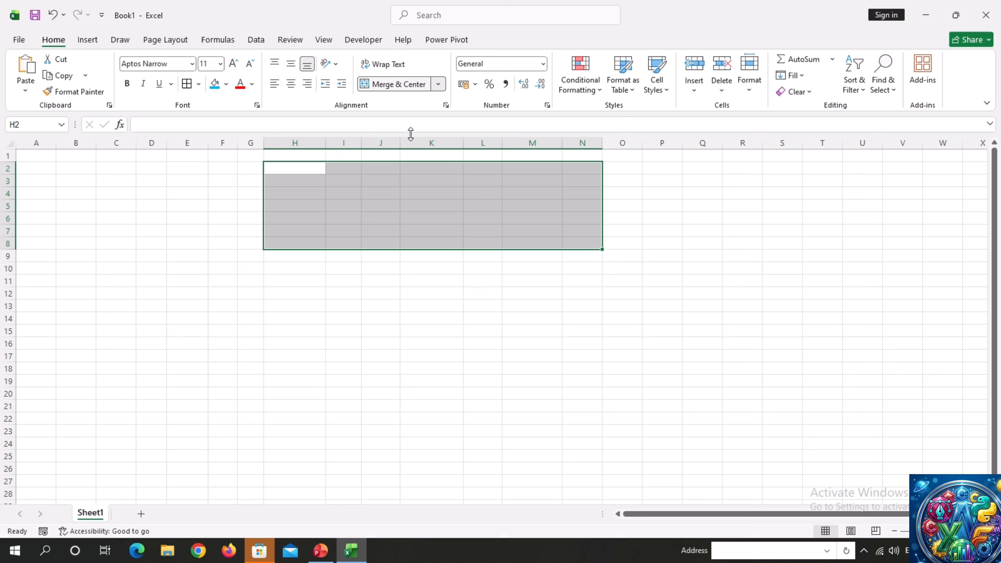
double_click(436, 224)
text(ATTE)
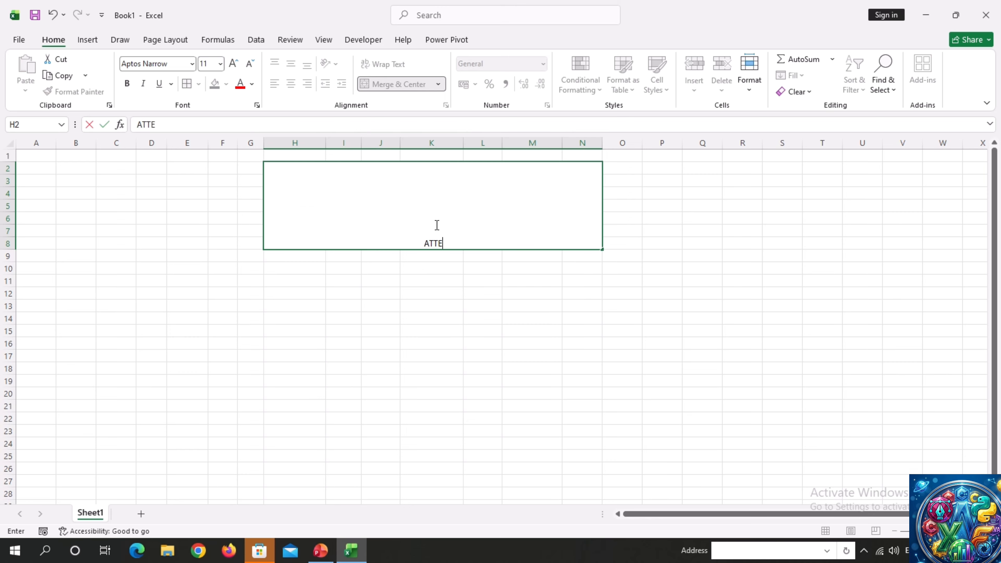
text(NDANCE )
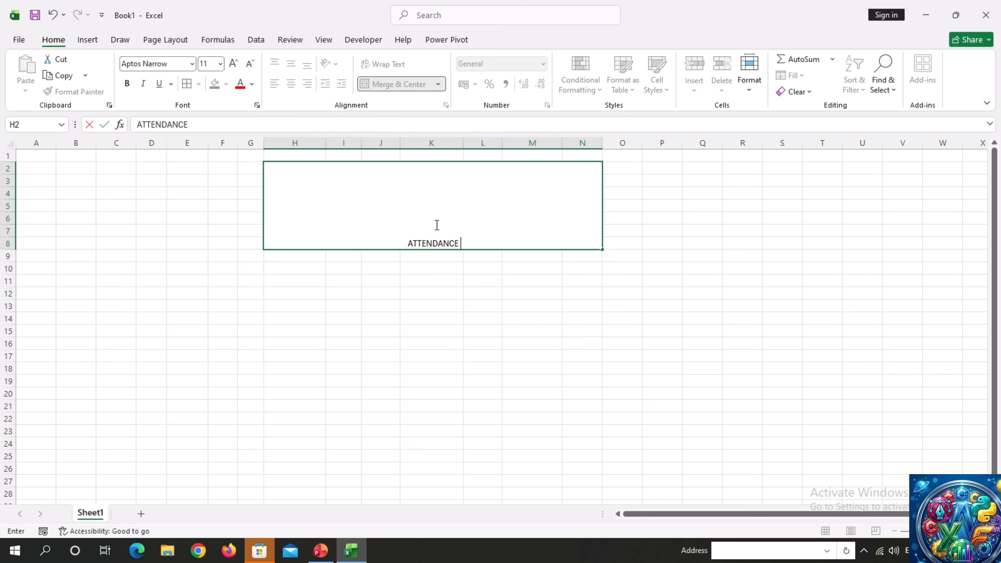
text(SHEET)
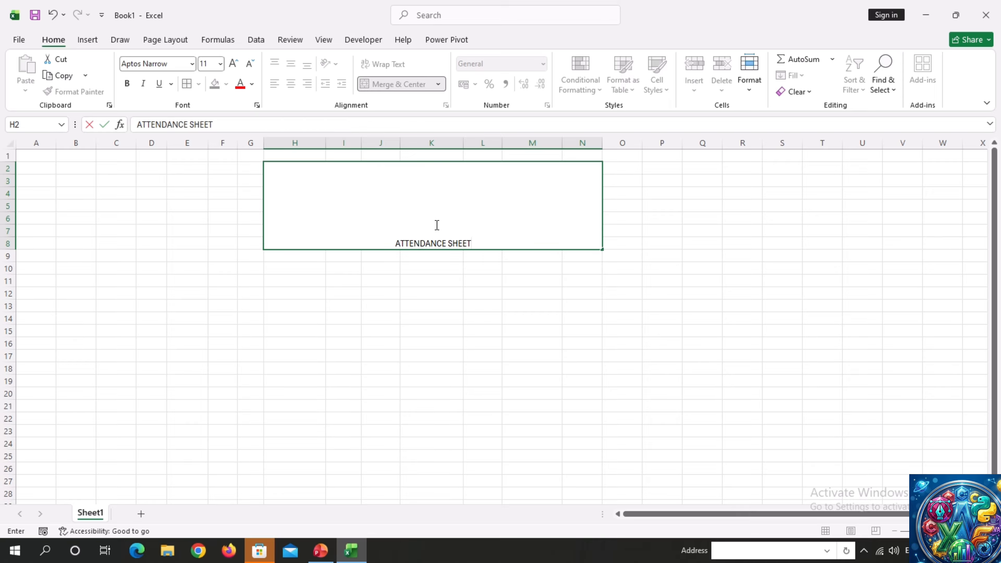
Increase the font size of the "ATTENDANCE SHEET" title text to 48
drag(382, 242, 485, 228)
click(233, 63)
click(233, 63)
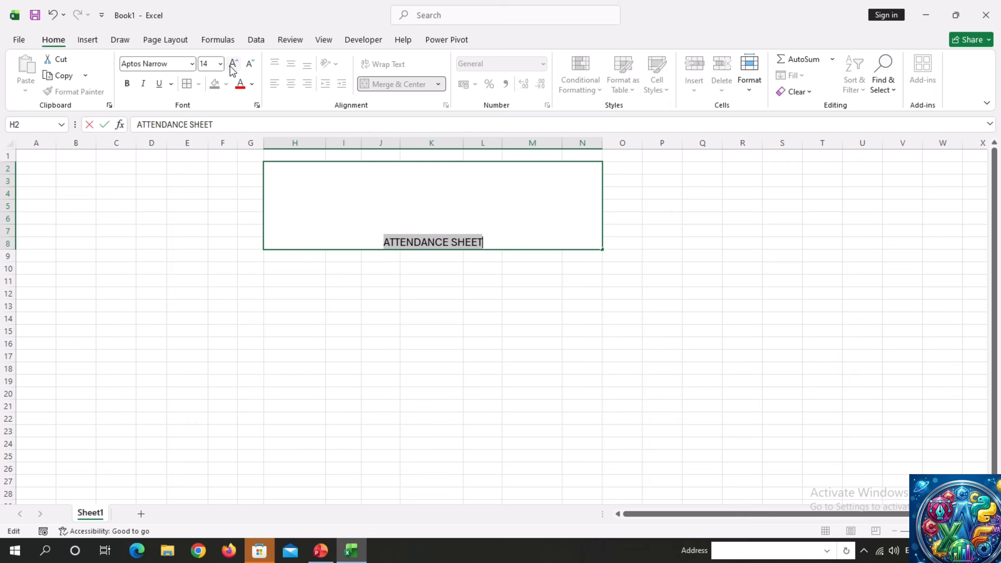
click(233, 63)
click(232, 63)
click(233, 63)
click(233, 63)
click(233, 63)
click(233, 63)
click(232, 63)
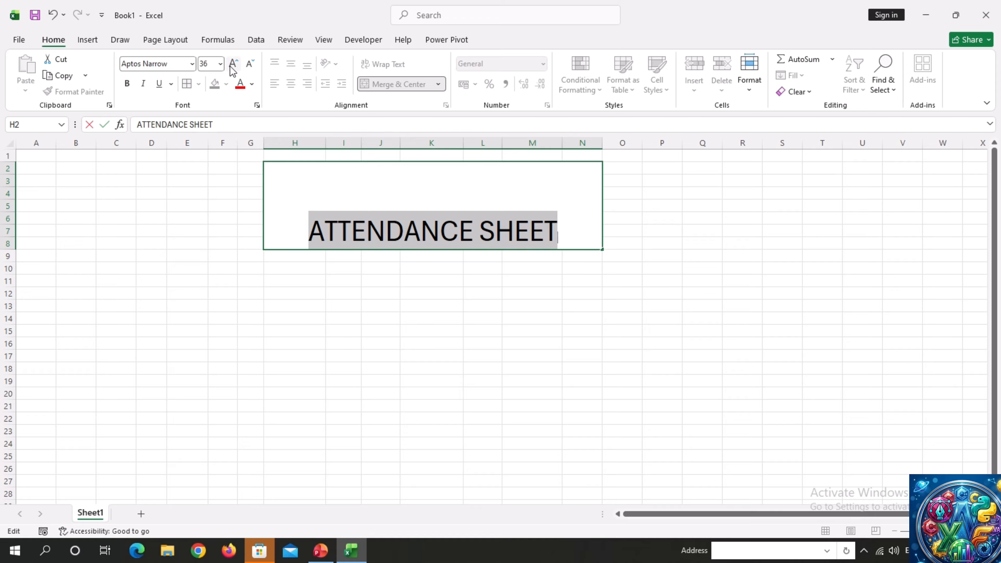
click(233, 63)
click(321, 280)
Fill the merged title cell with the standard orange color
click(332, 205)
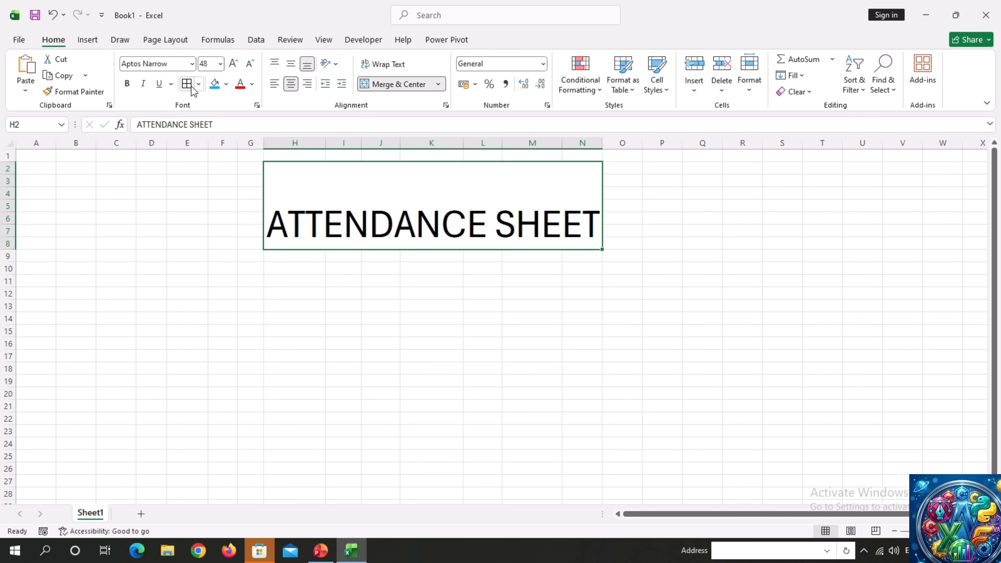
click(227, 84)
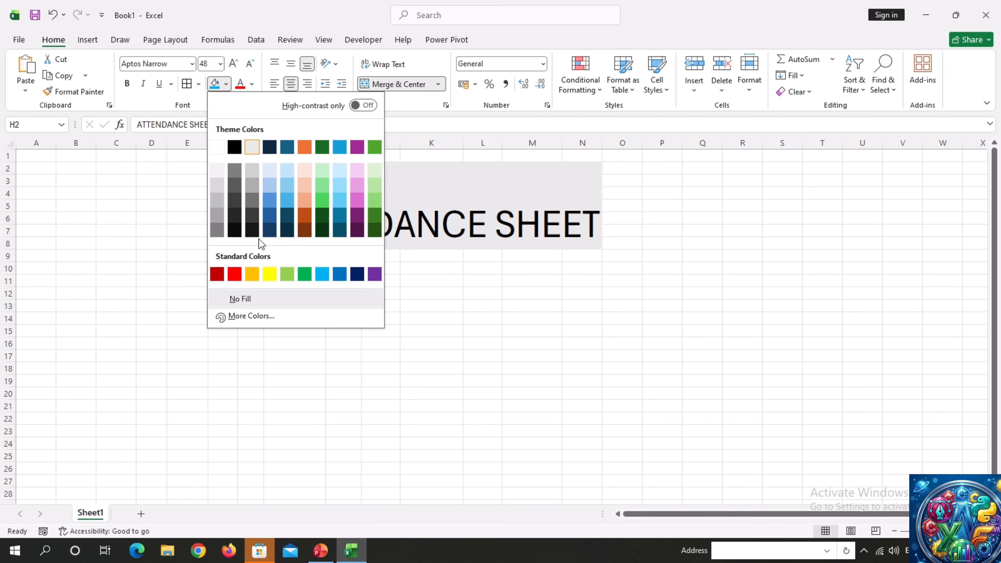
click(255, 273)
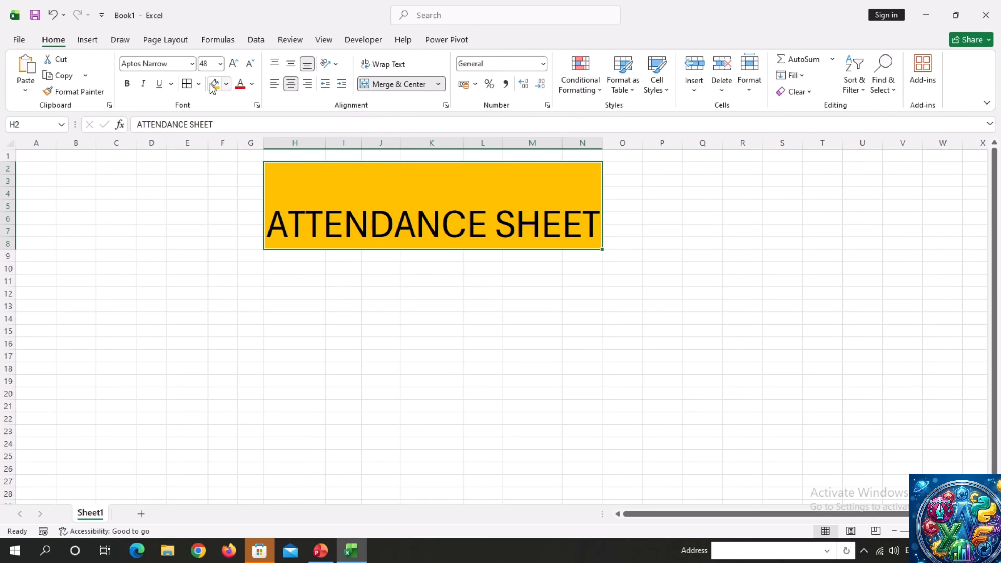
Apply Thick Outside Borders to the title cell and align its text vertically to the middle
click(199, 84)
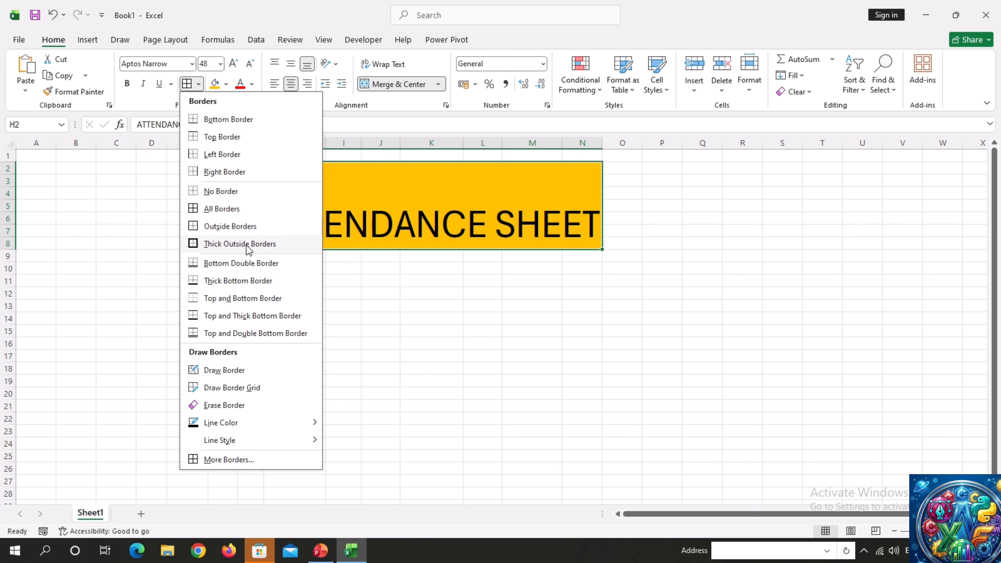
click(226, 244)
click(294, 320)
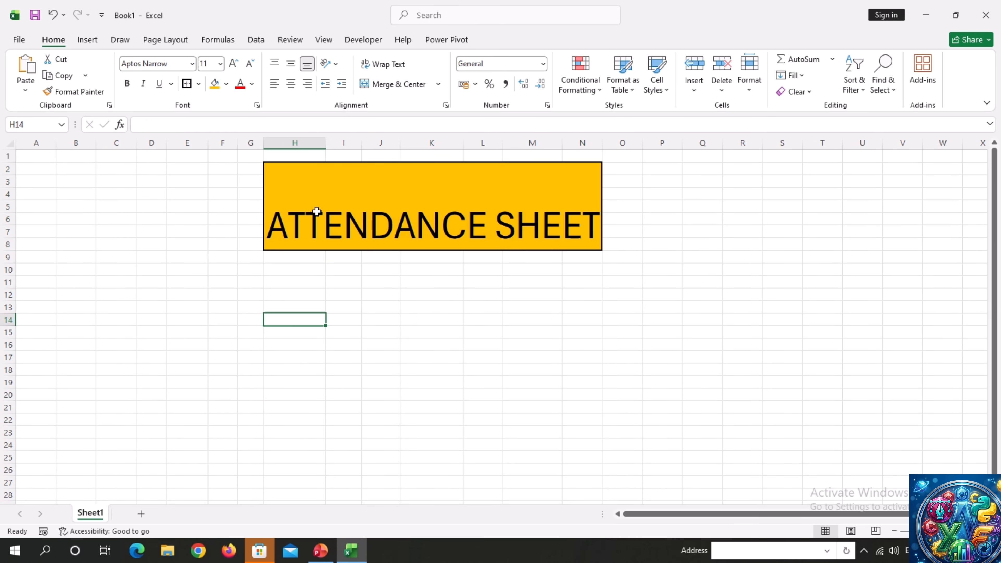
click(315, 213)
click(291, 64)
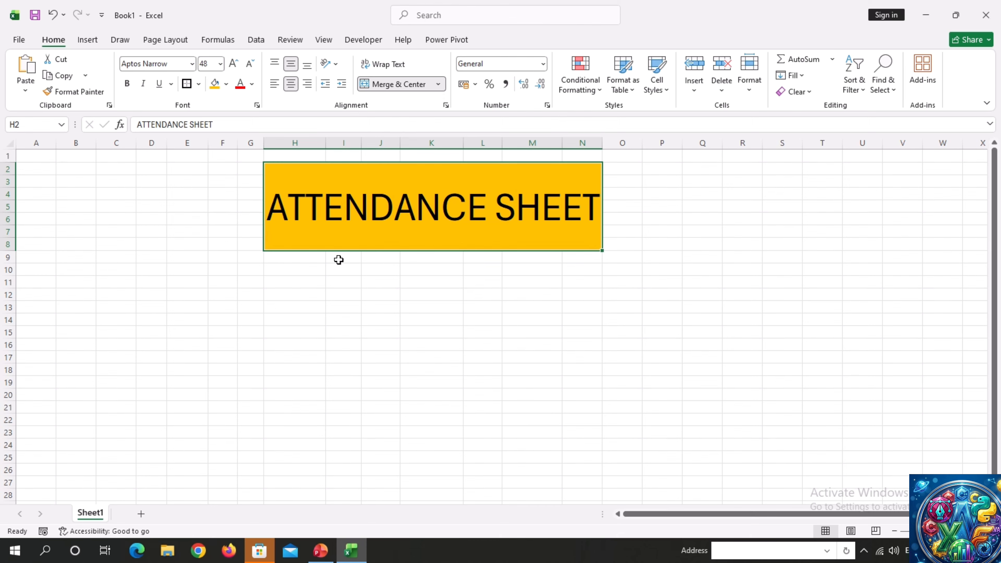
Enter the column headers "DATE" in E11 and "WEEK" in F11
click(155, 282)
click(170, 283)
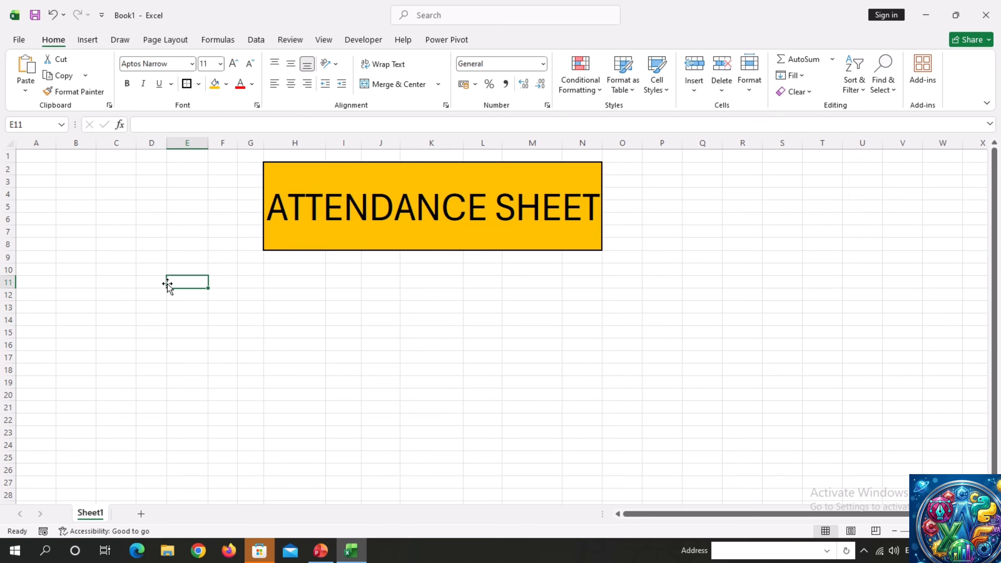
text(DATW)
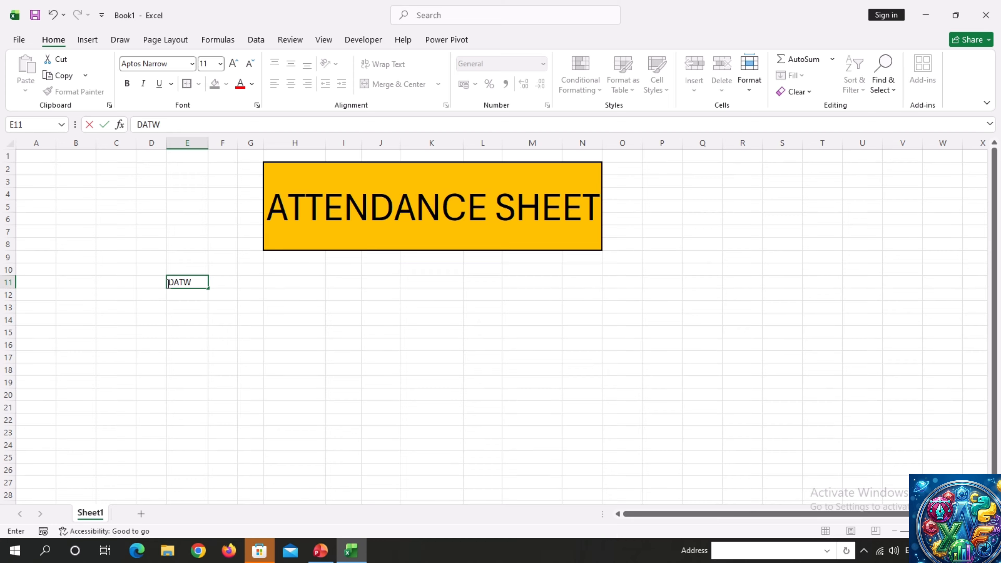
key(BackSpace)
text(E)
key(Tab)
text(FEB)
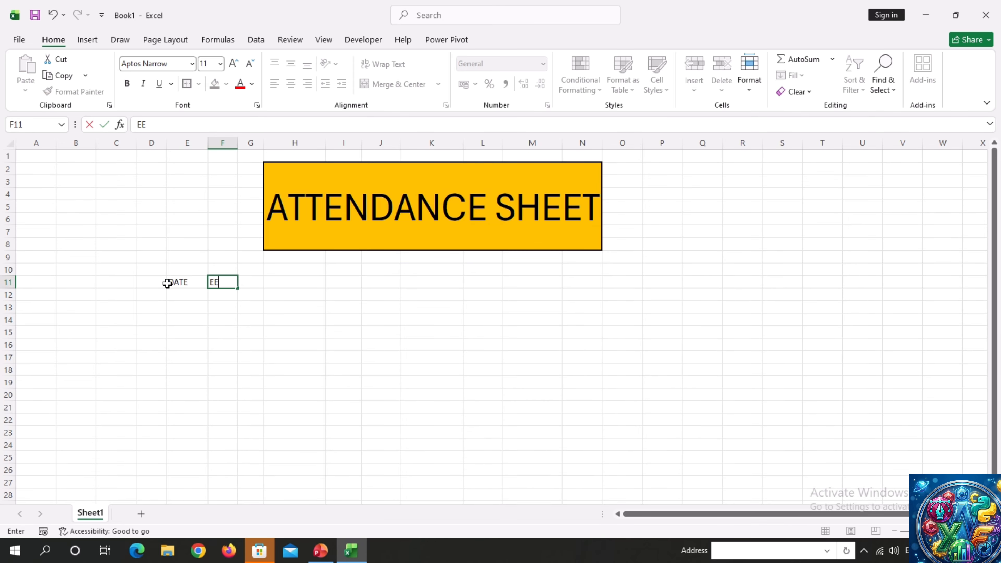
key(BackSpace)
key(BackSpace)
key(BackSpace)
text(WEEK)
key(Tab)
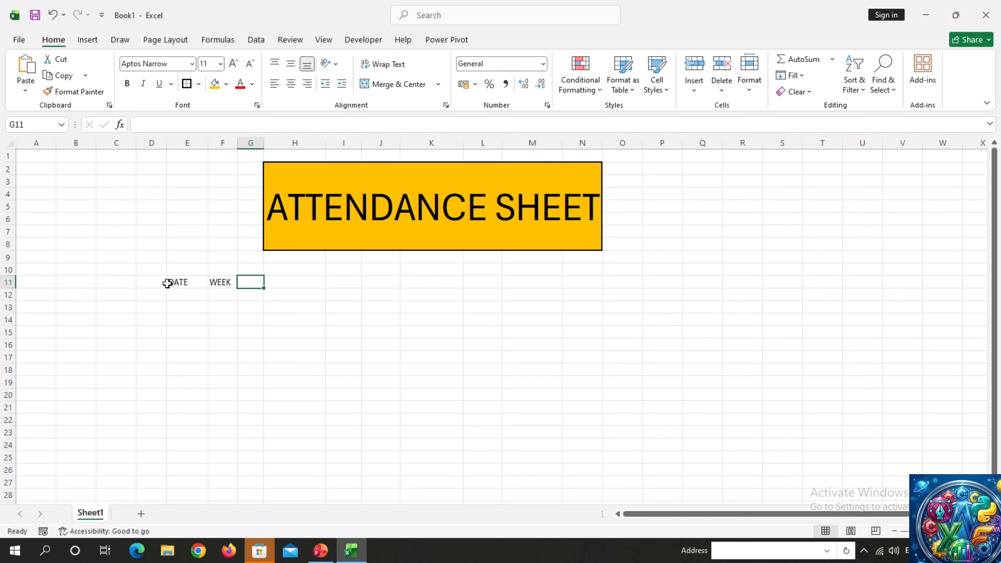
Enter the four attendees' first names as column headers in cells G11 to J11
text(RAHUL)
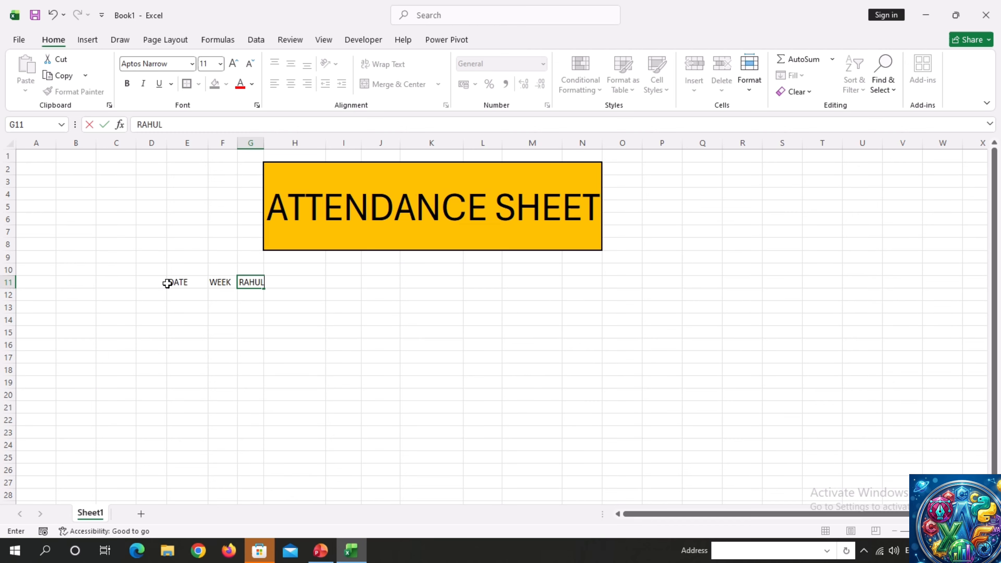
key(Tab)
text(M)
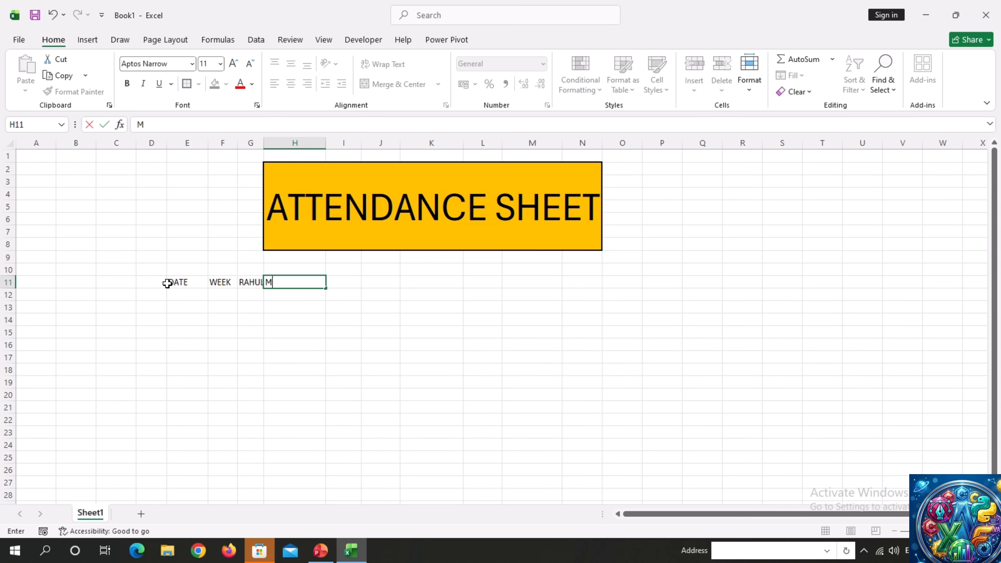
text(ITHALI)
key(Tab)
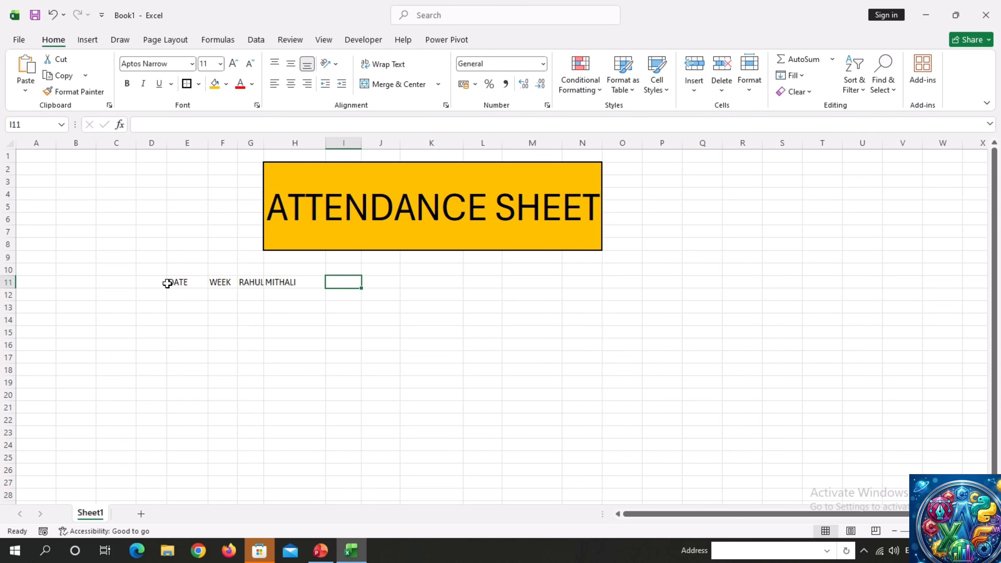
text(RAJESH)
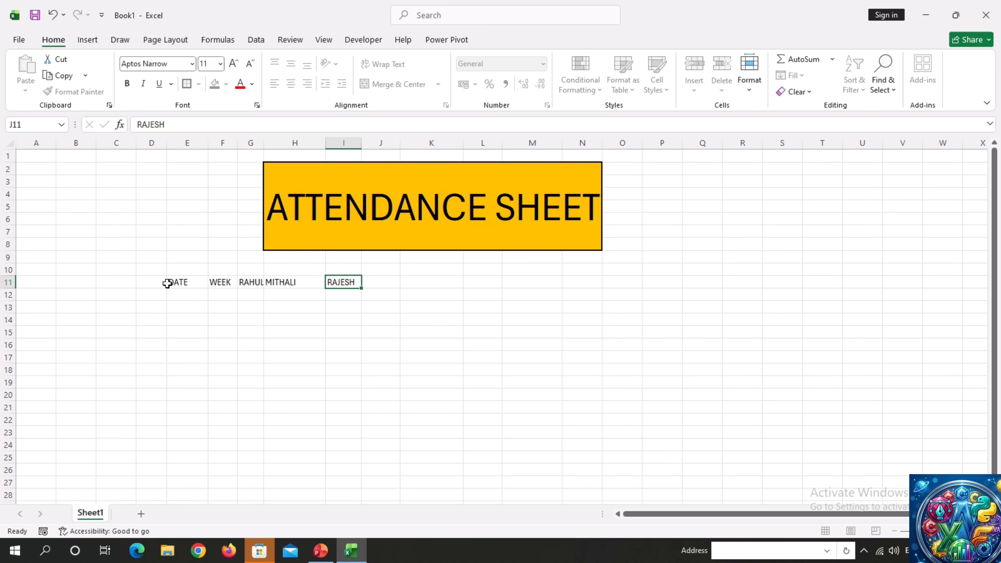
key(Tab)
text(ADITYA)
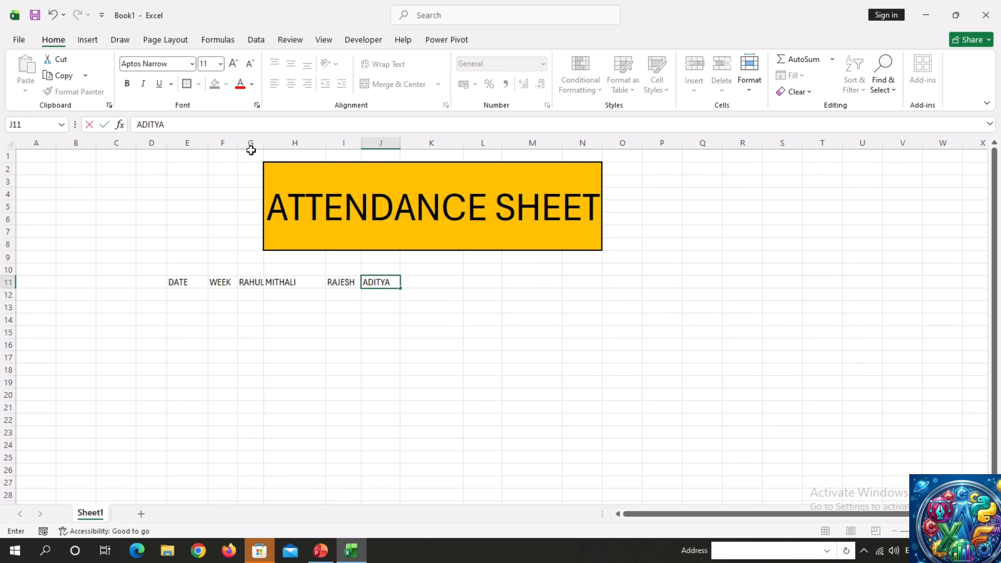
Widen column G so its name header fits, and make column H narrower
click(267, 143)
drag(264, 142, 307, 143)
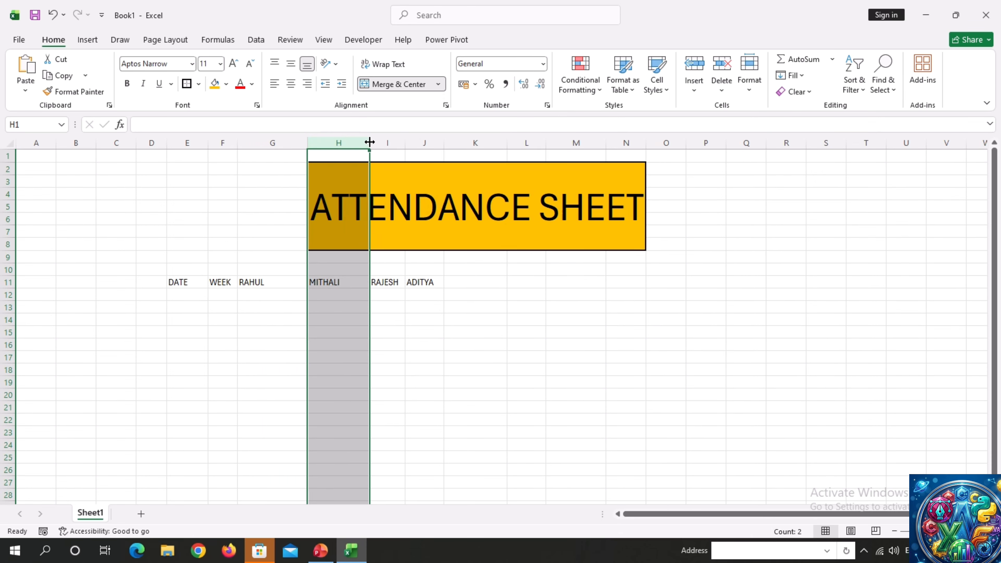
mouse_move(370, 143)
mouse_down()
mouse_move(378, 145)
mouse_move(355, 153)
mouse_up()
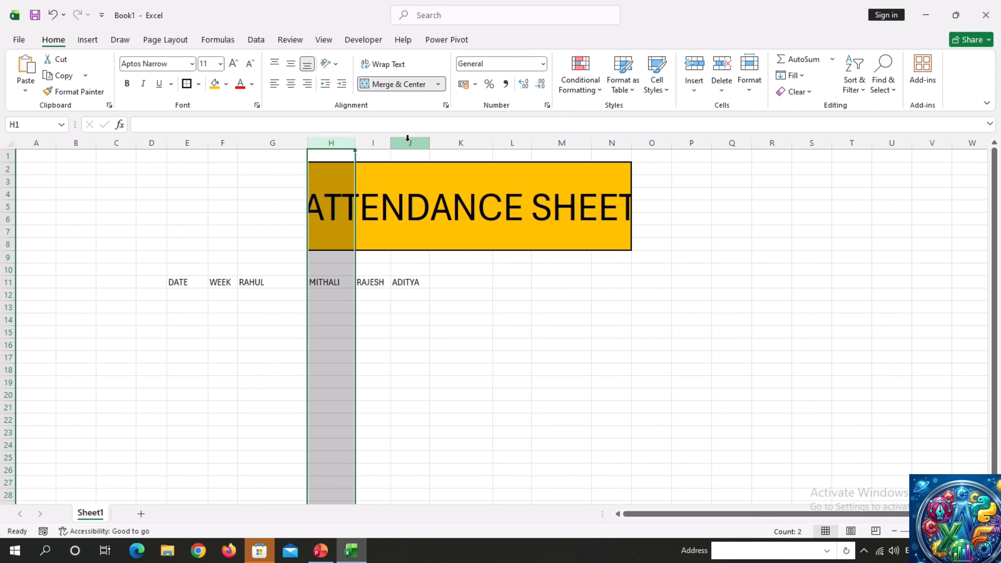
click(329, 315)
click(446, 279)
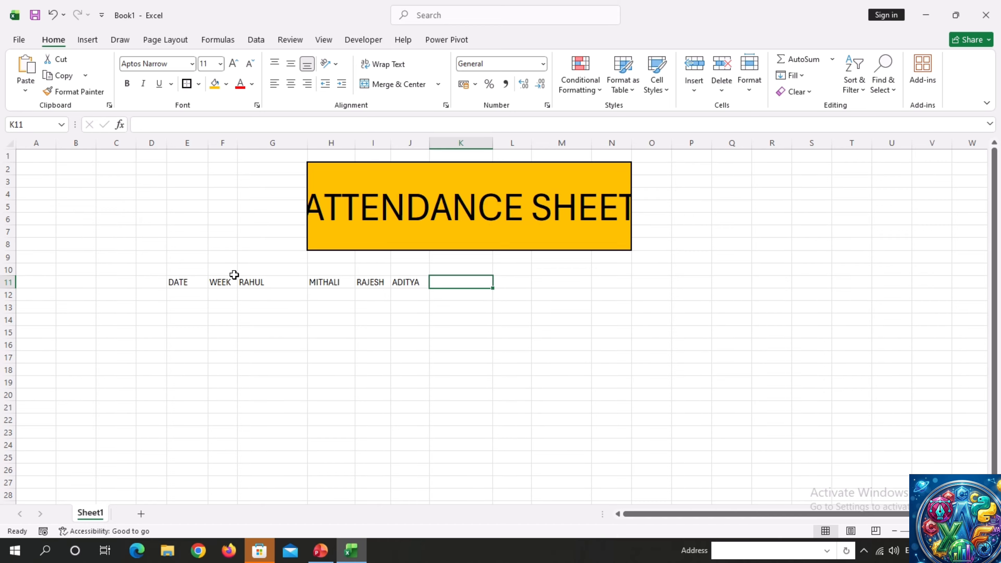
Enter the start date 01-03-2026 in cell E12 under the DATE header
click(192, 293)
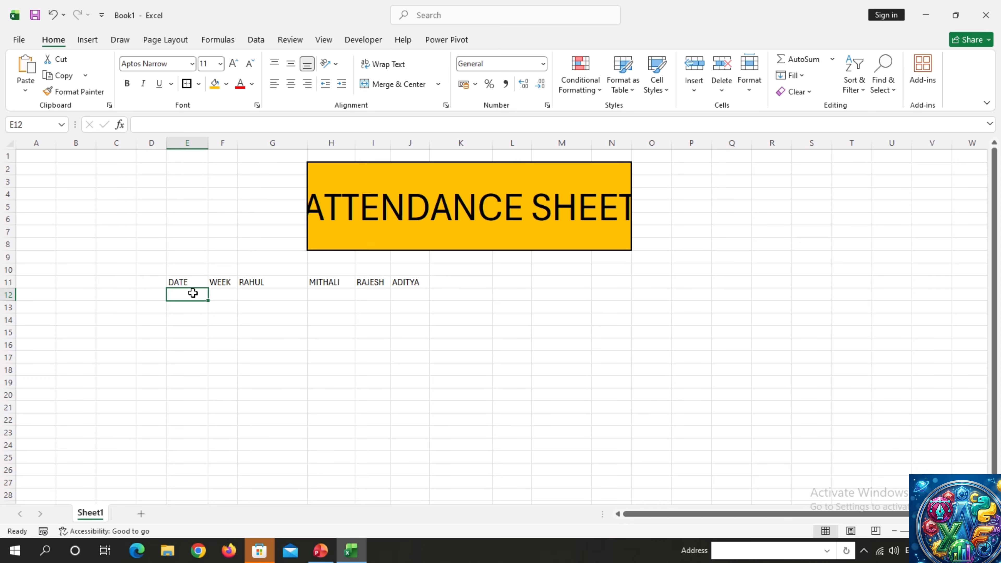
click(374, 223)
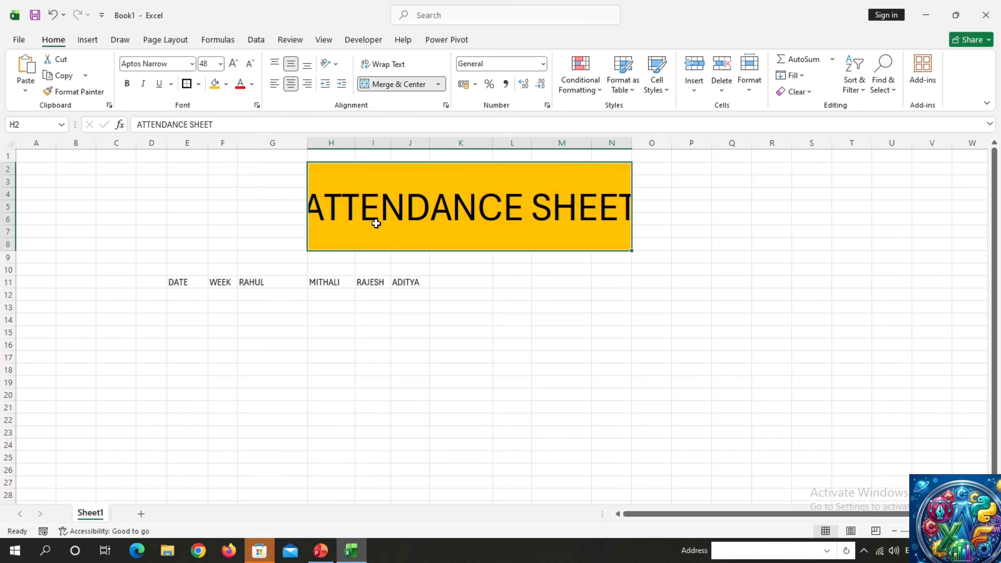
click(189, 295)
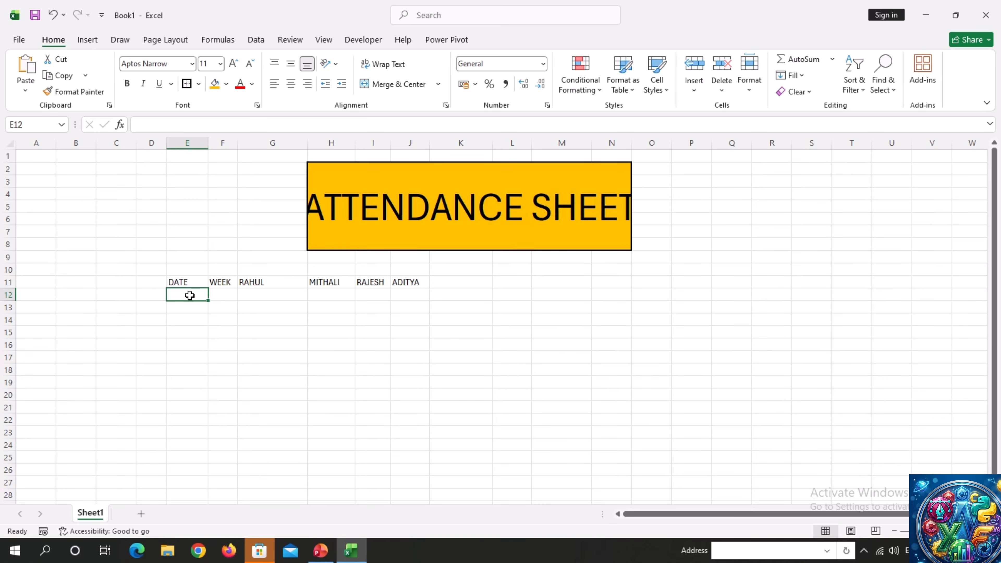
text(11)
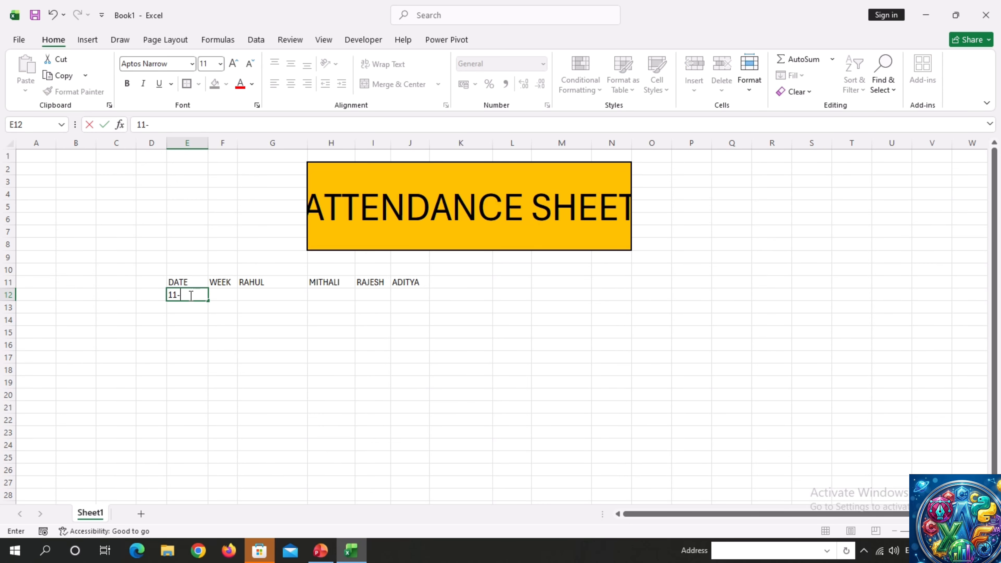
key(BackSpace)
text(6)
key(Return)
Fill the date series from E12 down to E41, ending at 30-03-2026
click(186, 297)
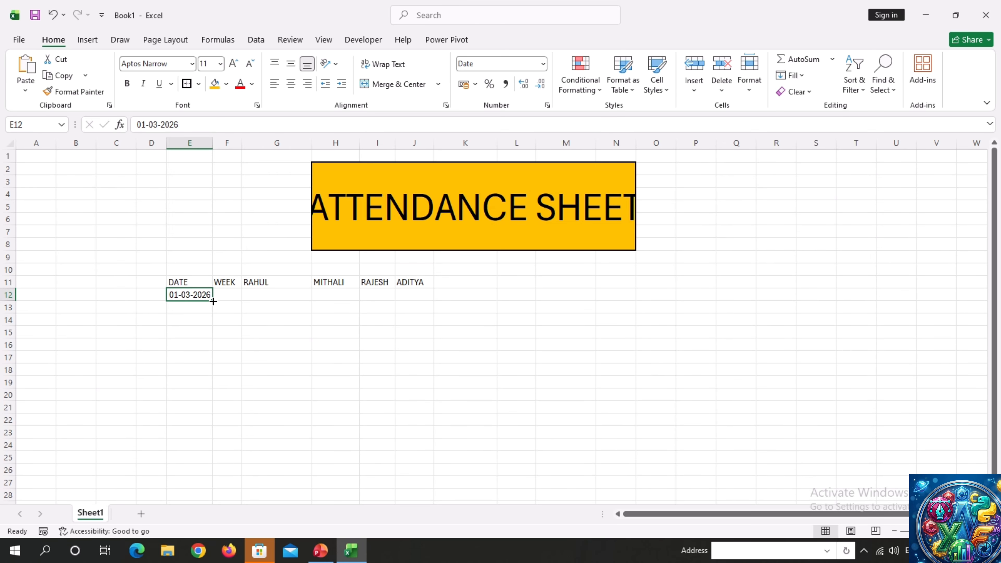
drag(214, 301, 201, 459)
scroll(252, 386, up, 5)
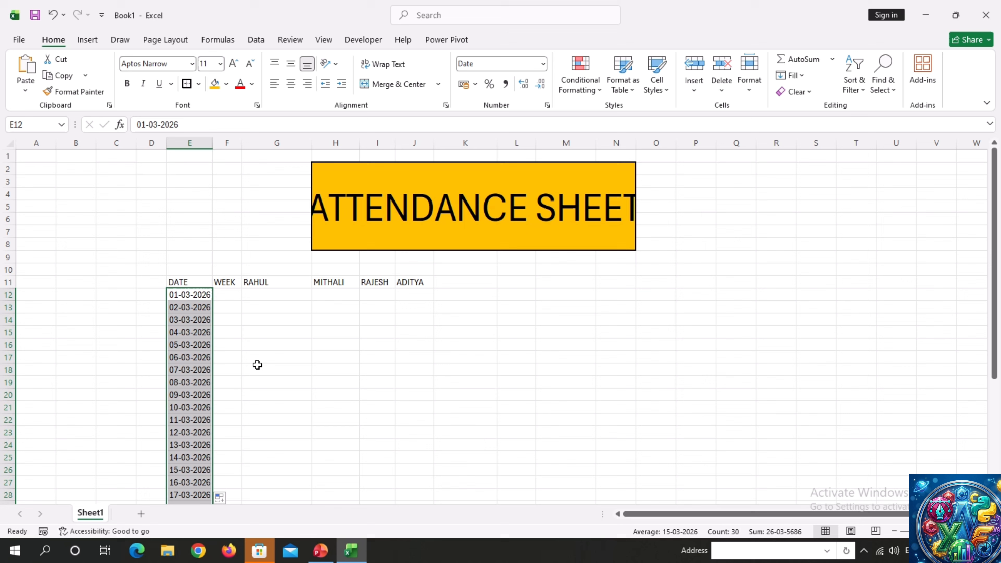
Copy the dates in E12:E41 into the WEEK column starting at F12, and widen column F to fit them
click(227, 300)
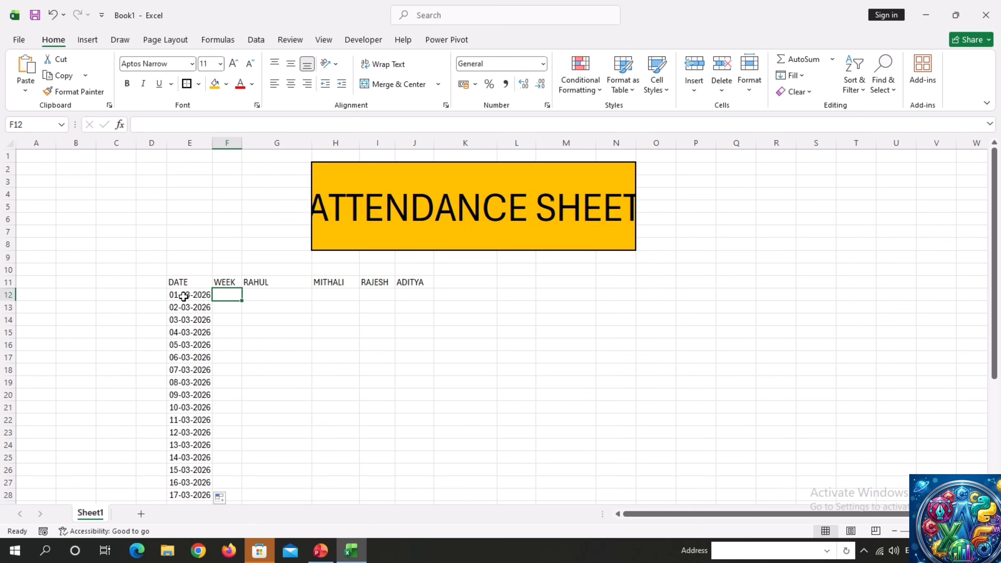
drag(184, 297, 184, 475)
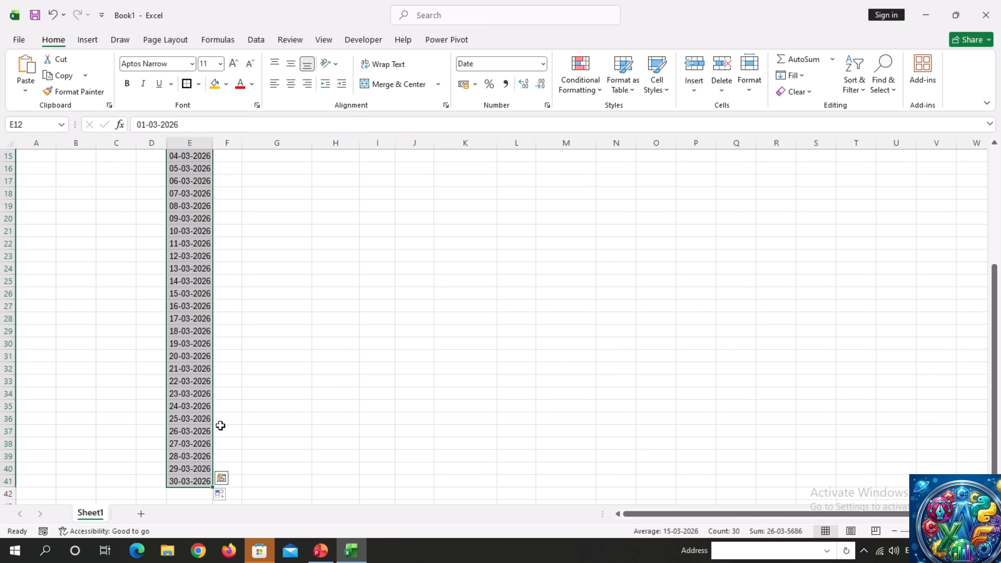
key(ctrl+c)
scroll(260, 354, up, 5)
click(221, 297)
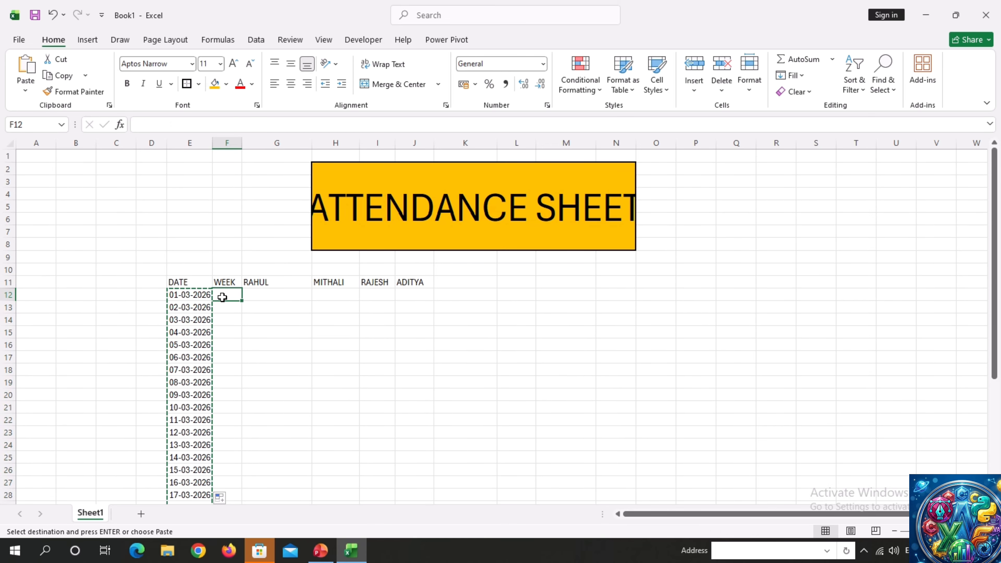
key(ctrl+v)
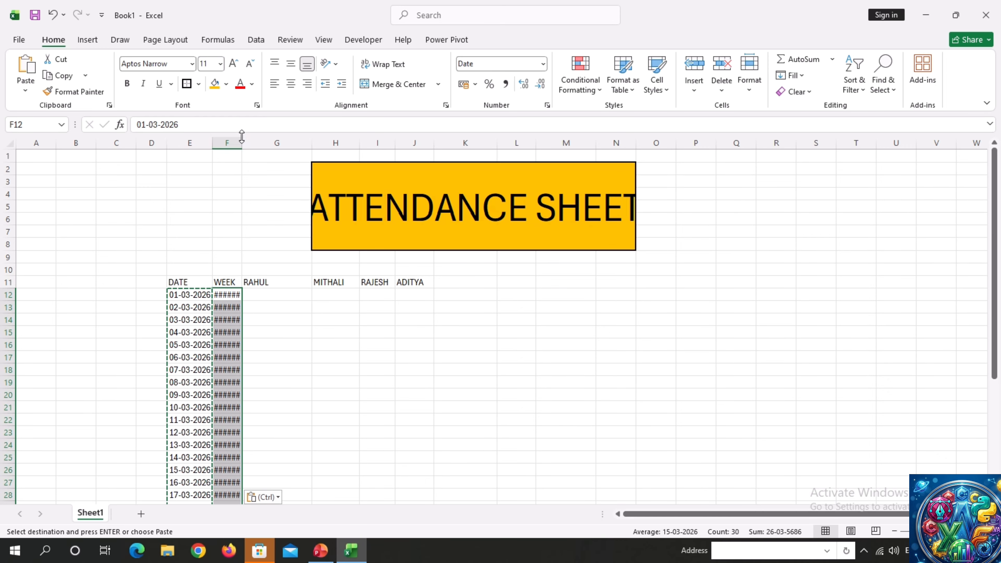
drag(242, 145, 263, 156)
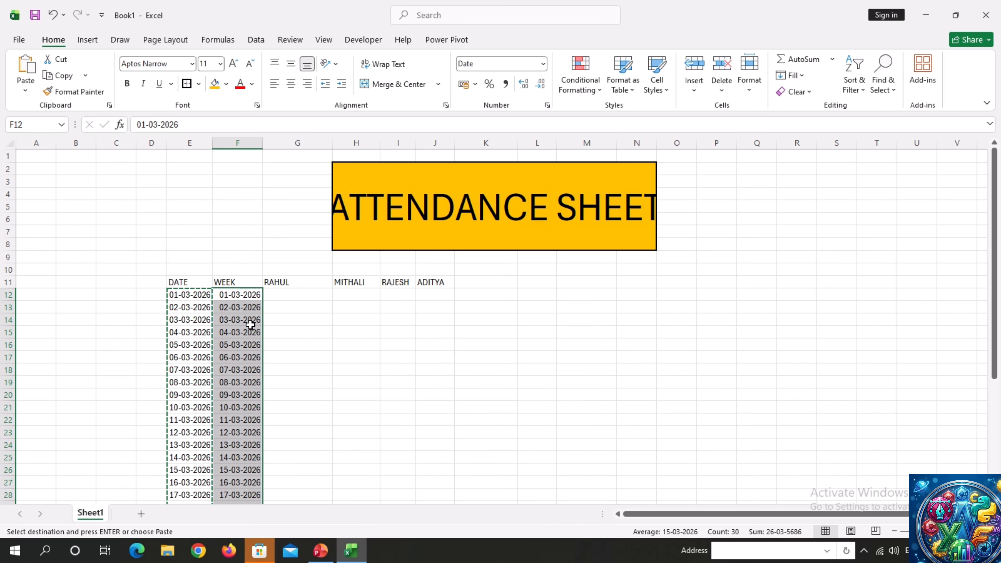
Apply the custom number format DDDD to the WEEK column dates in F12:F41
scroll(250, 325, down, 8)
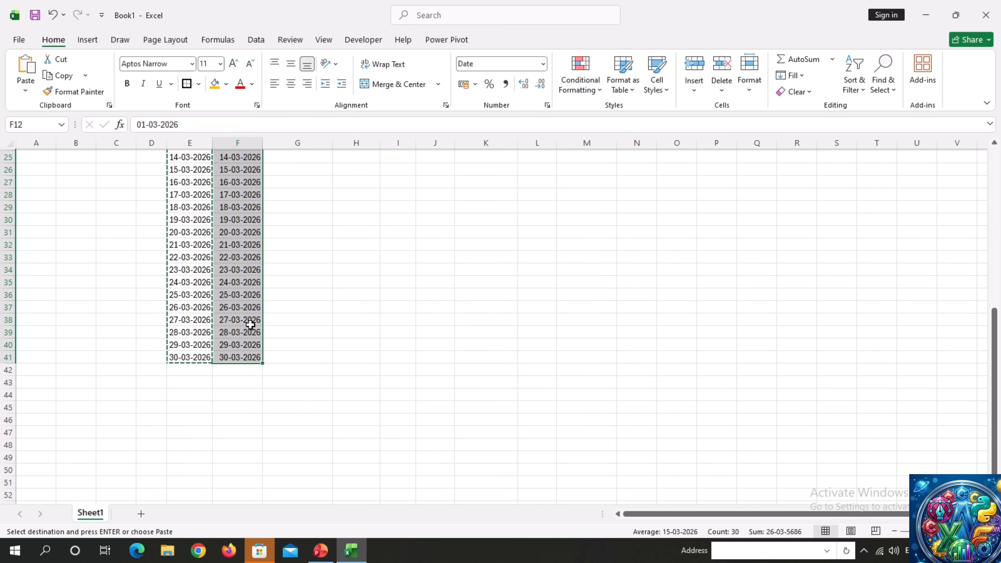
right_click(250, 324)
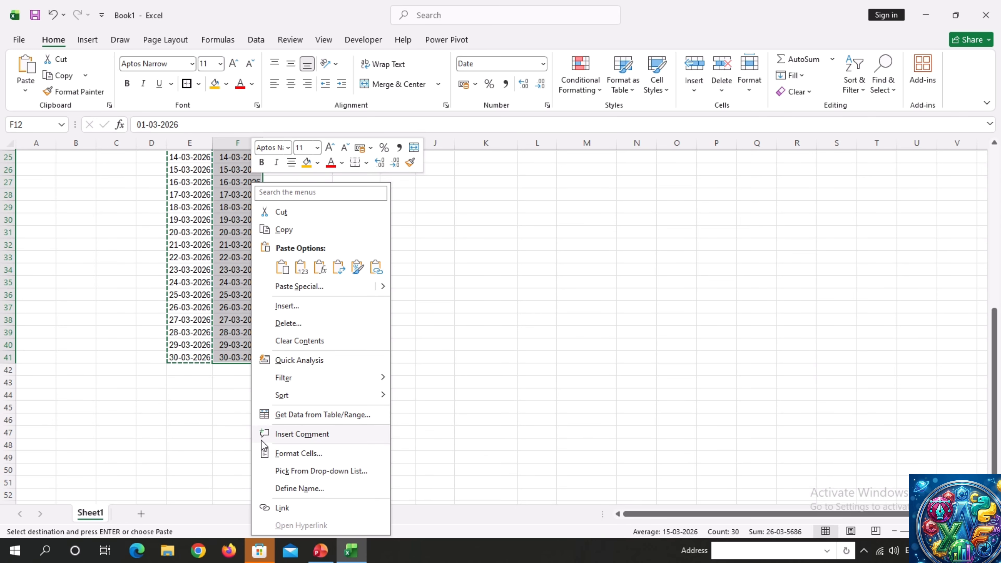
click(296, 451)
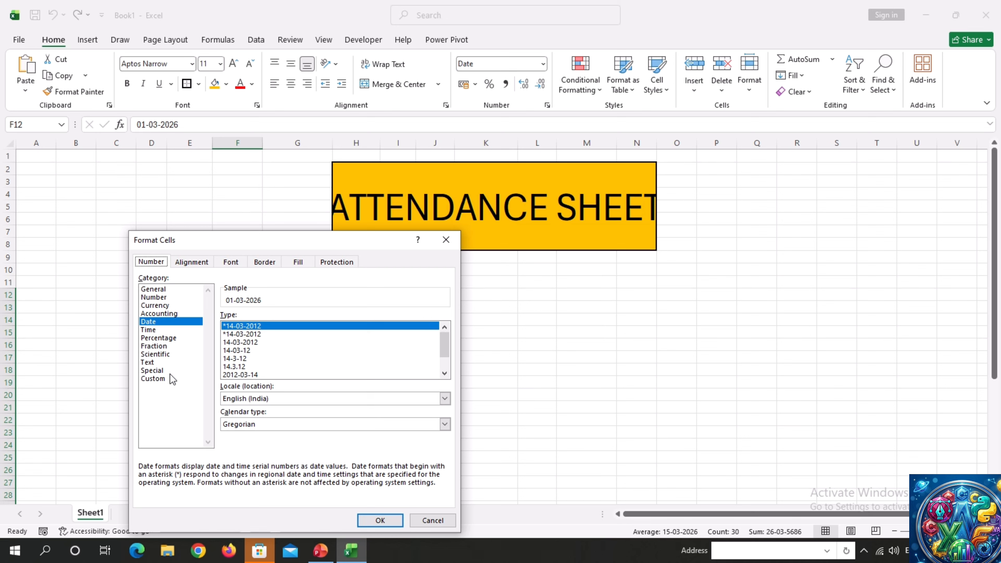
click(155, 379)
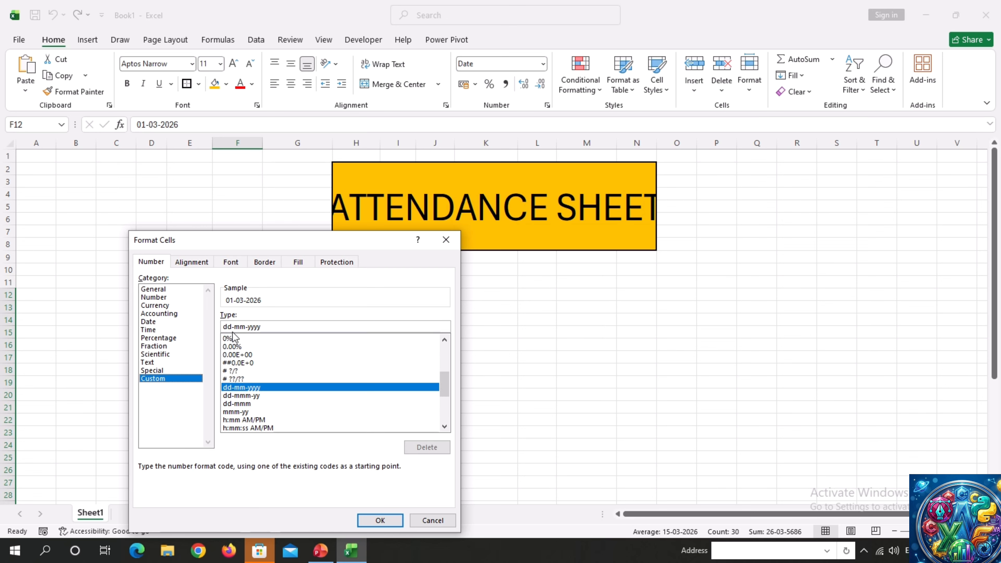
drag(272, 325, 223, 325)
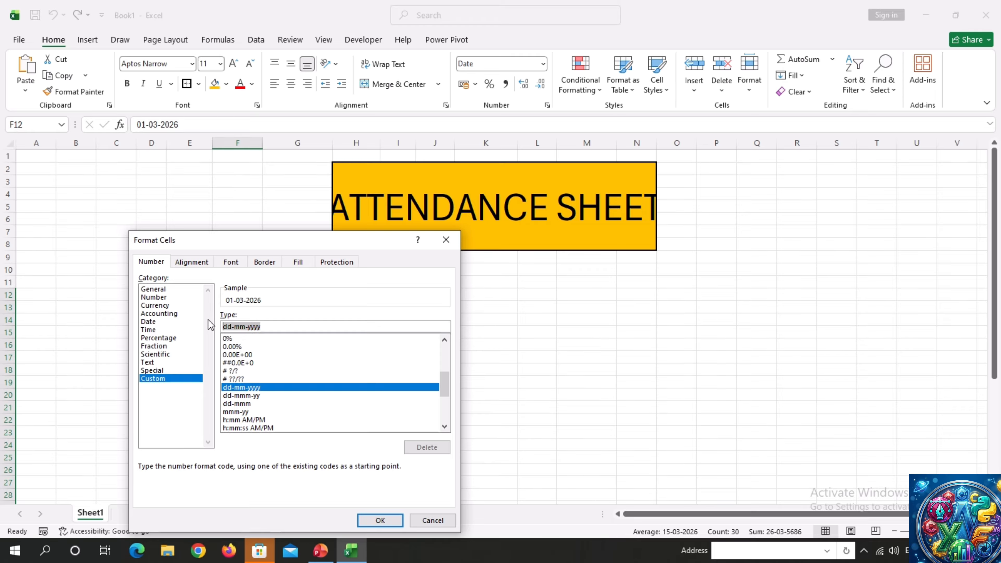
text(DDDD)
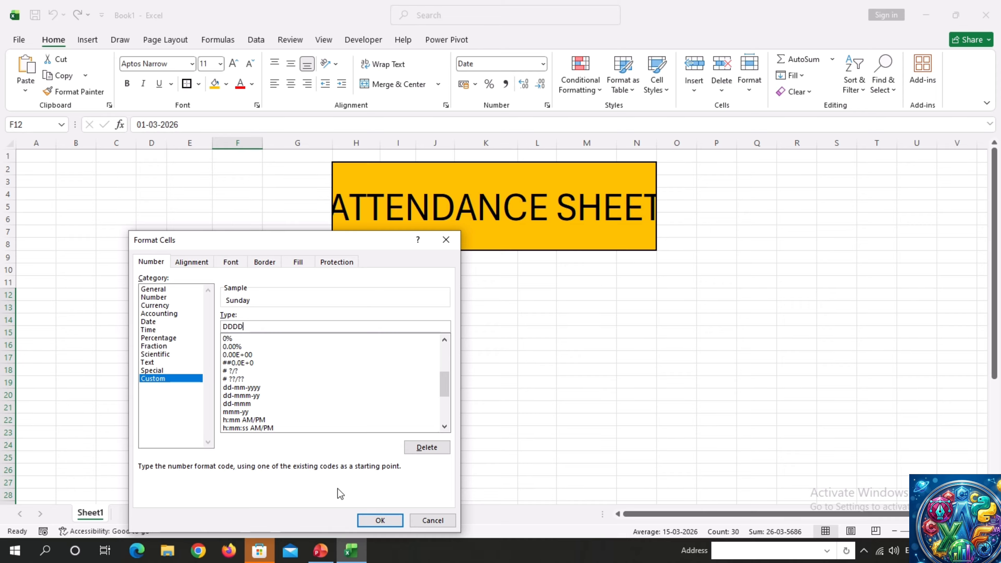
click(379, 519)
click(286, 363)
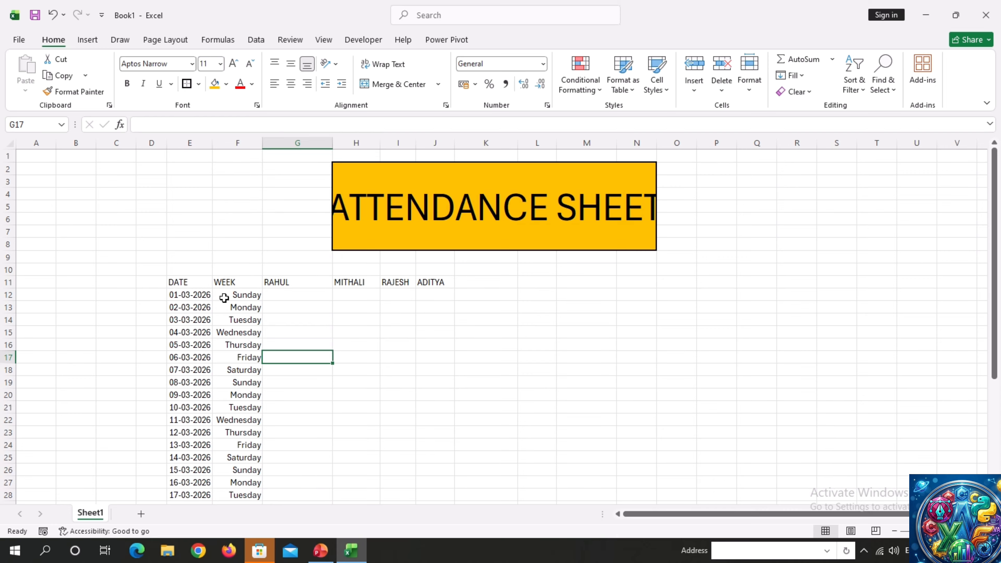
Enter SUNDAY in cell G12 as the first attendee's entry for 01-03-2026
click(283, 295)
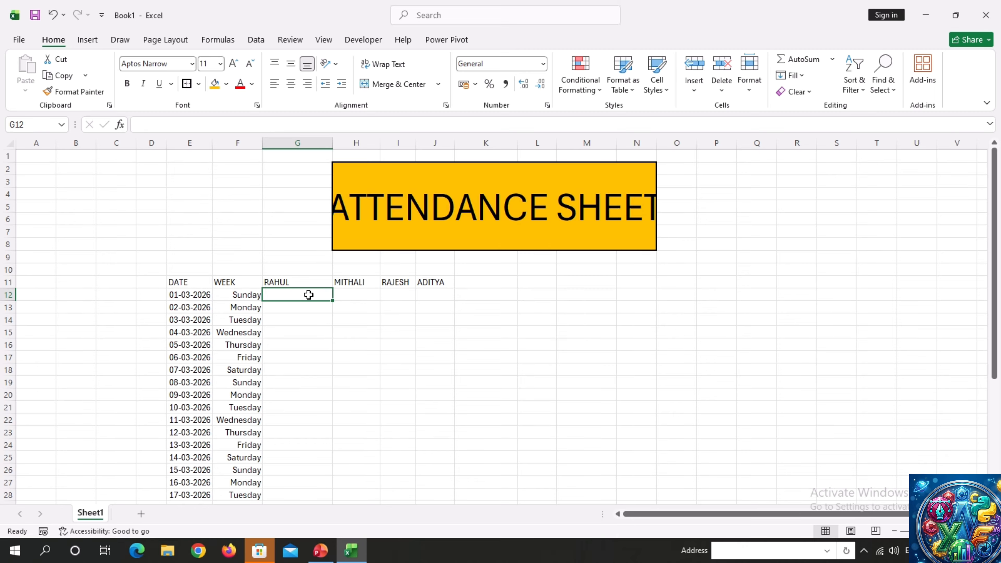
text(SUNDA)
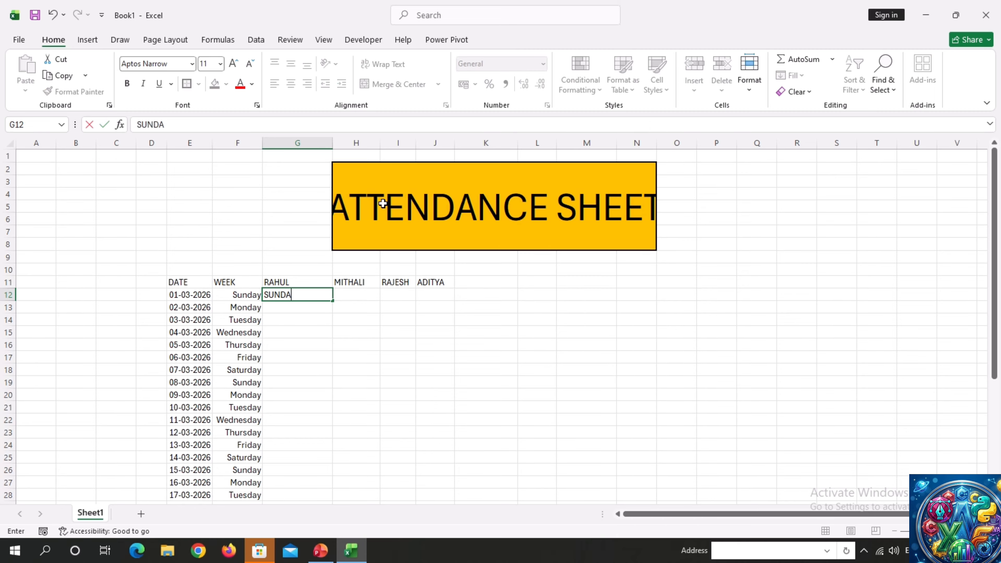
text(Y)
click(251, 331)
Fill SUNDAY from G12 across to J12 as copied cells instead of a day series
click(271, 294)
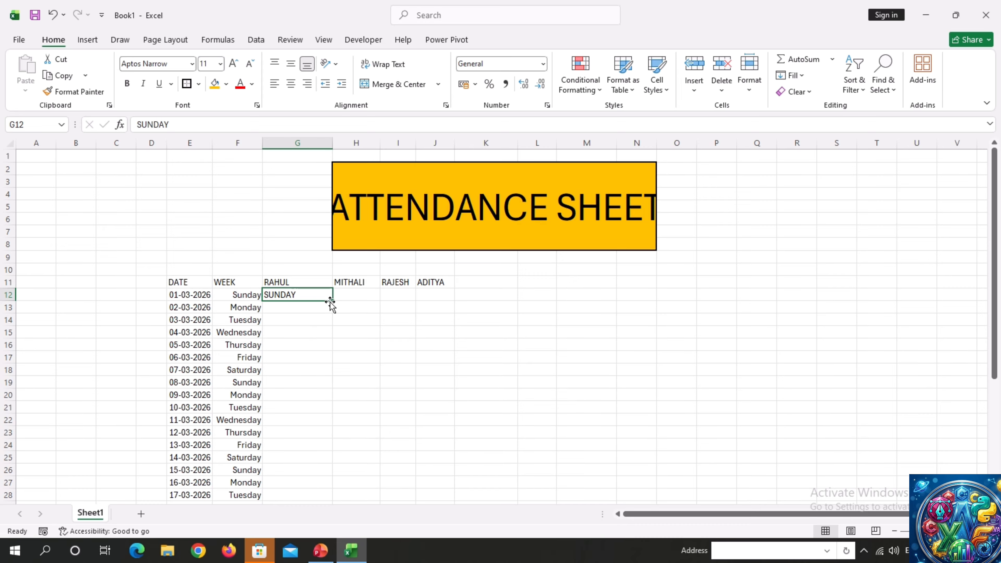
drag(331, 301, 449, 292)
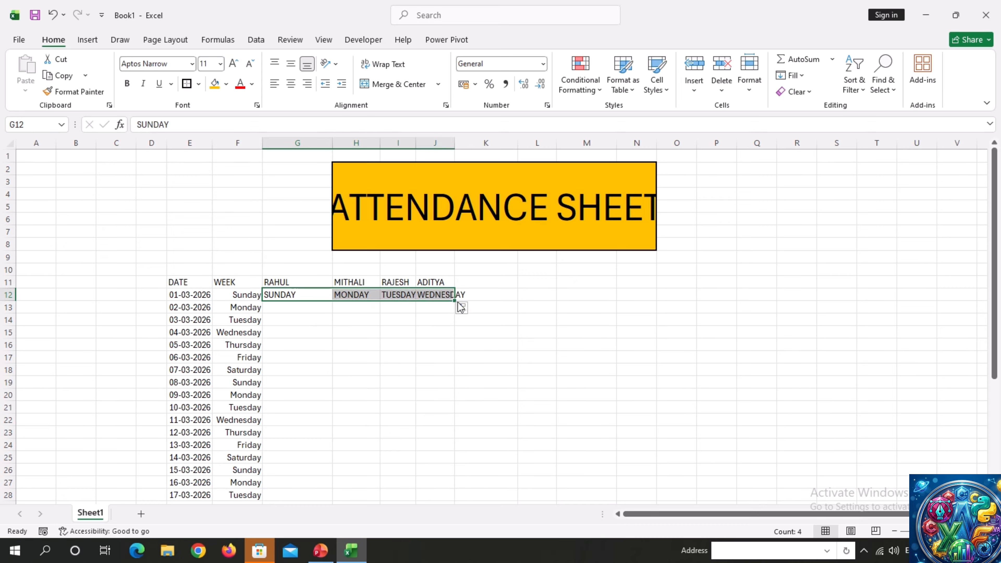
click(461, 307)
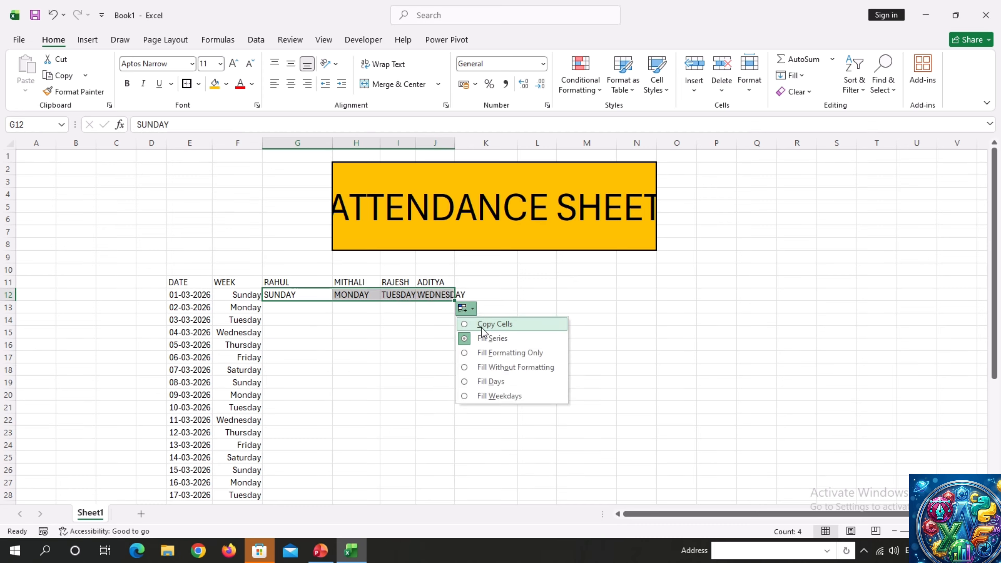
click(478, 325)
click(463, 312)
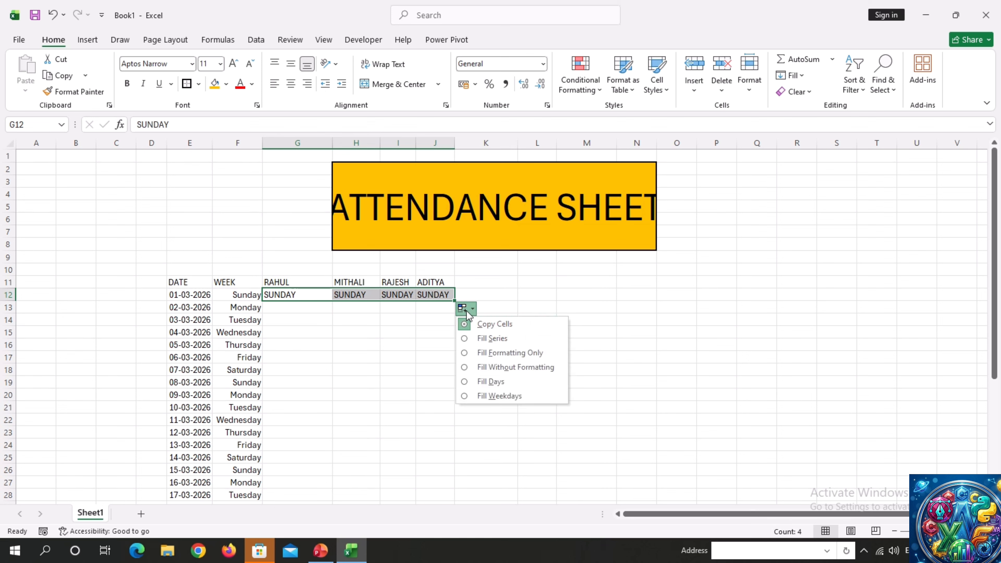
click(465, 308)
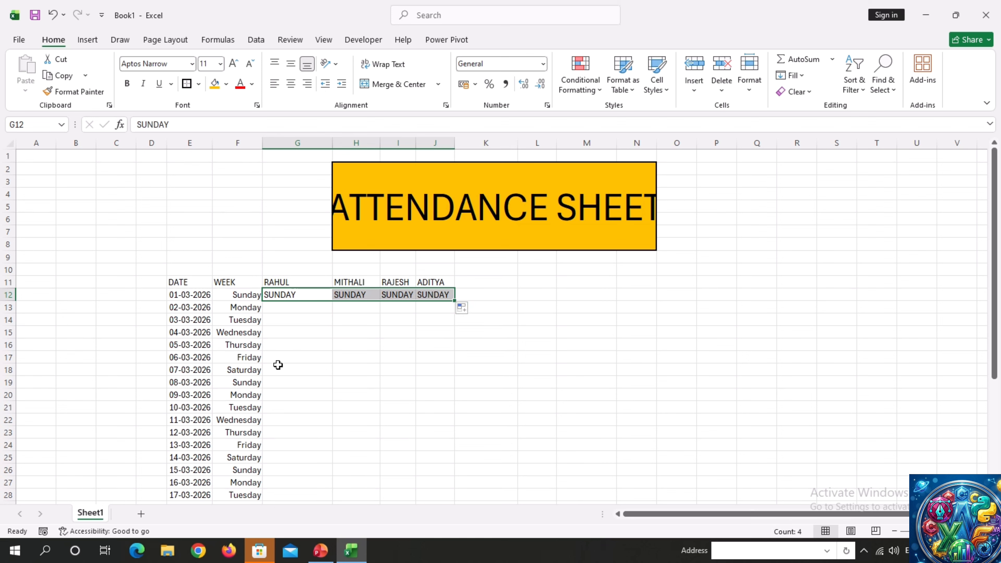
Copy the SUNDAY entries in G12:J12 into the Sunday rows for 08-03-2026 and 15-03-2026
key(ctrl+c)
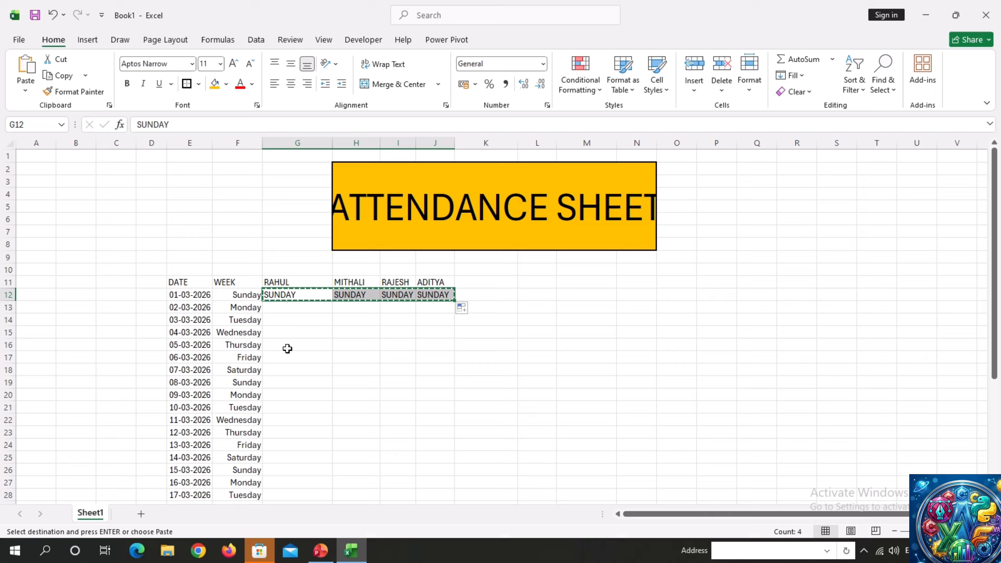
click(275, 381)
key(ctrl+v)
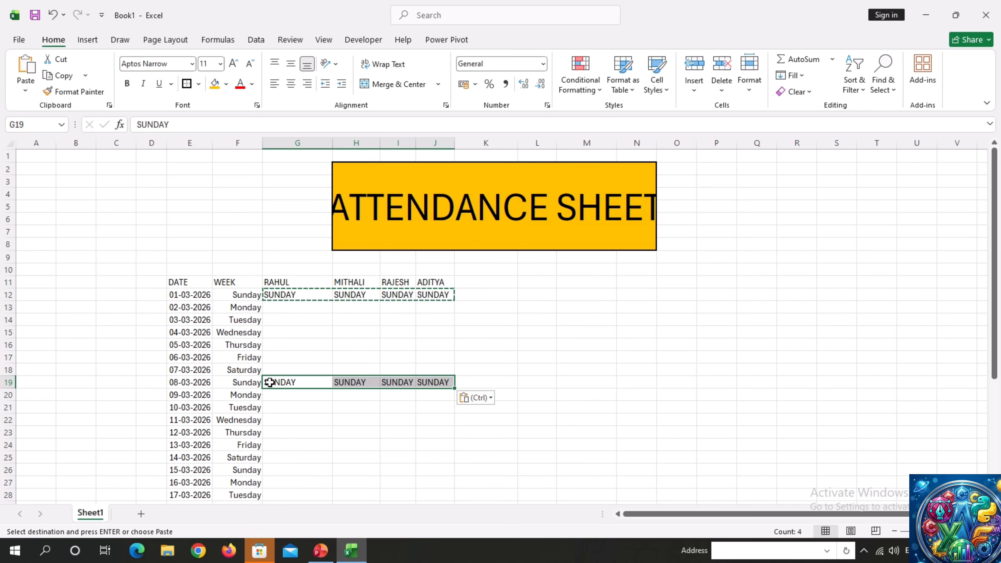
scroll(272, 383, down, 1)
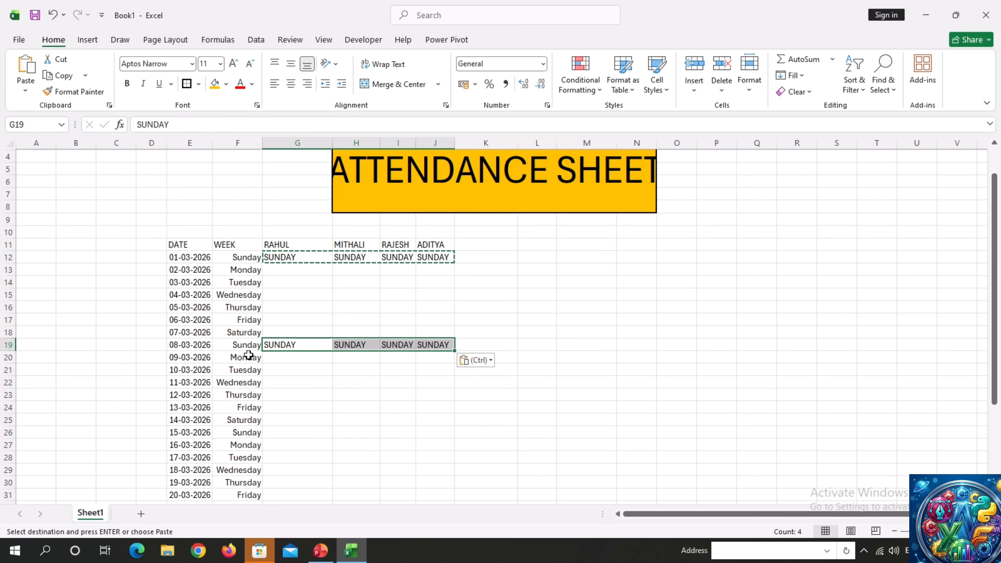
click(277, 433)
key(ctrl+v)
Paste the copied SUNDAY entries into the Sunday rows for 22-03-2026 and 29-03-2026, starting in column G
scroll(275, 430, down, 3)
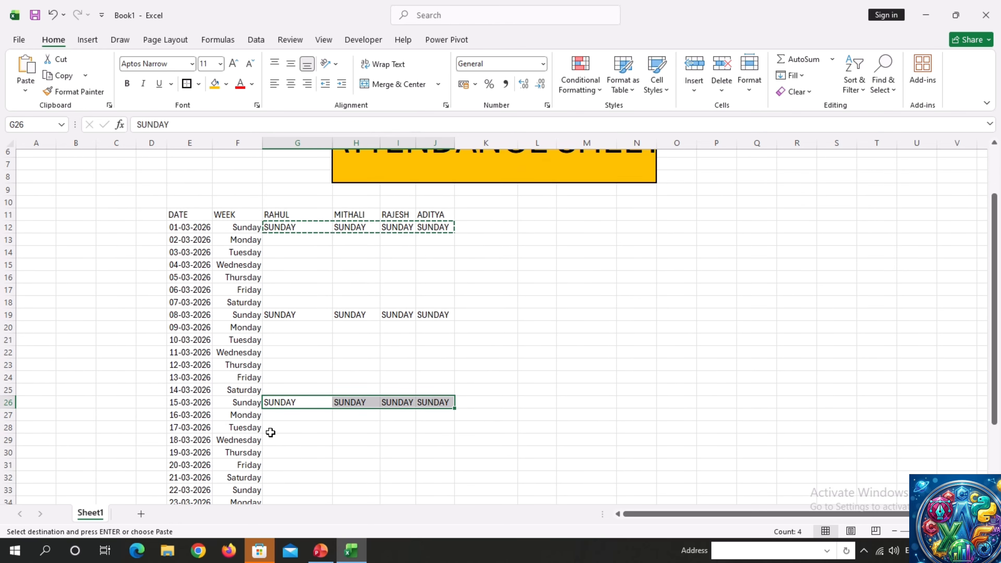
click(272, 404)
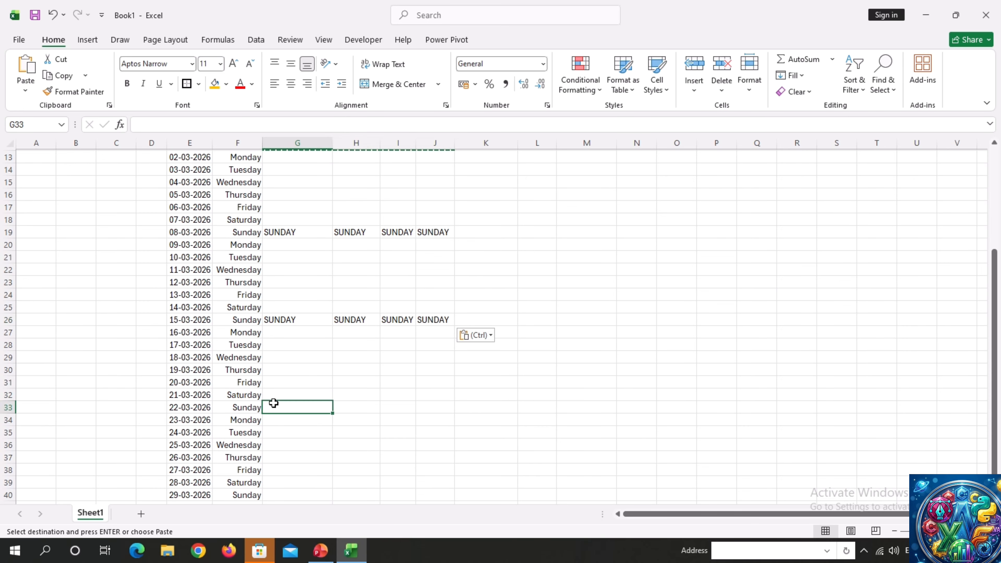
key(ctrl+v)
scroll(271, 402, down, 3)
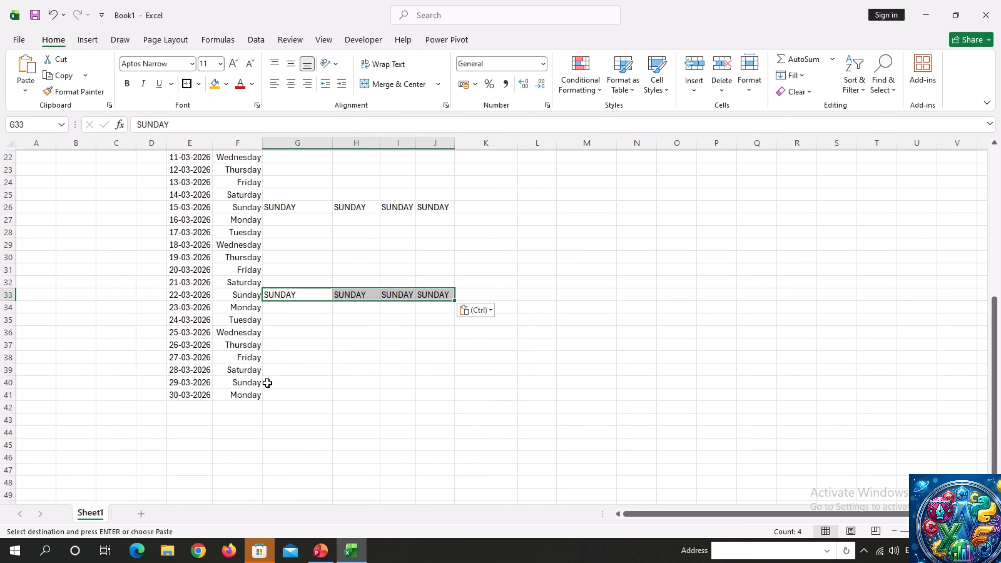
click(268, 383)
key(ctrl+v)
Mark the first attendee as P in cell G13 and A in cell G14
scroll(272, 378, up, 4)
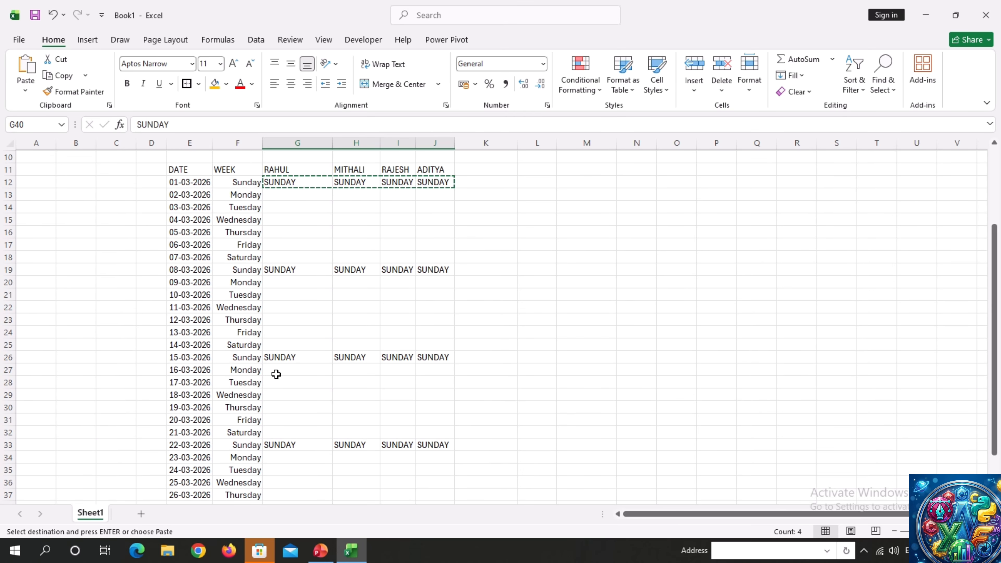
click(286, 195)
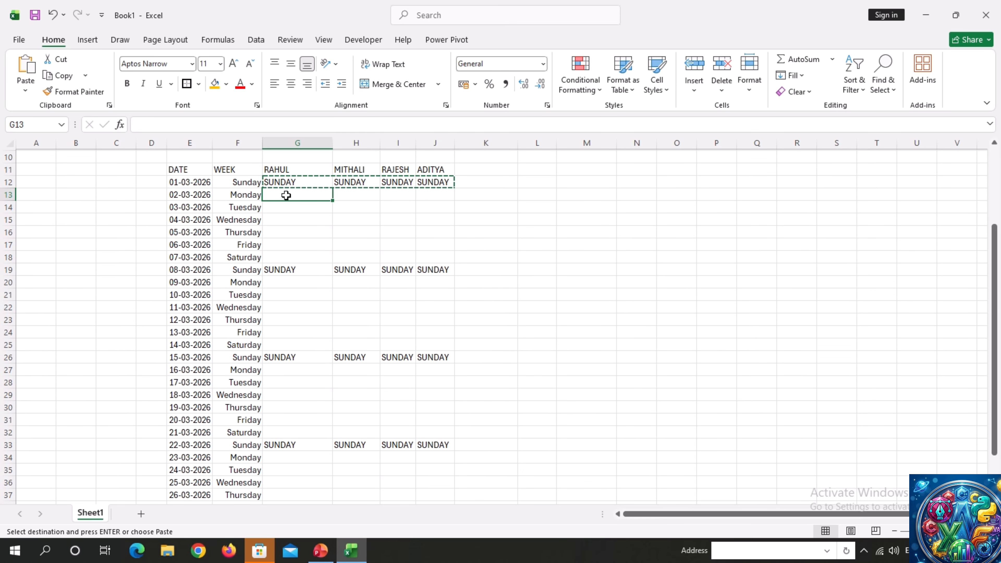
text(P)
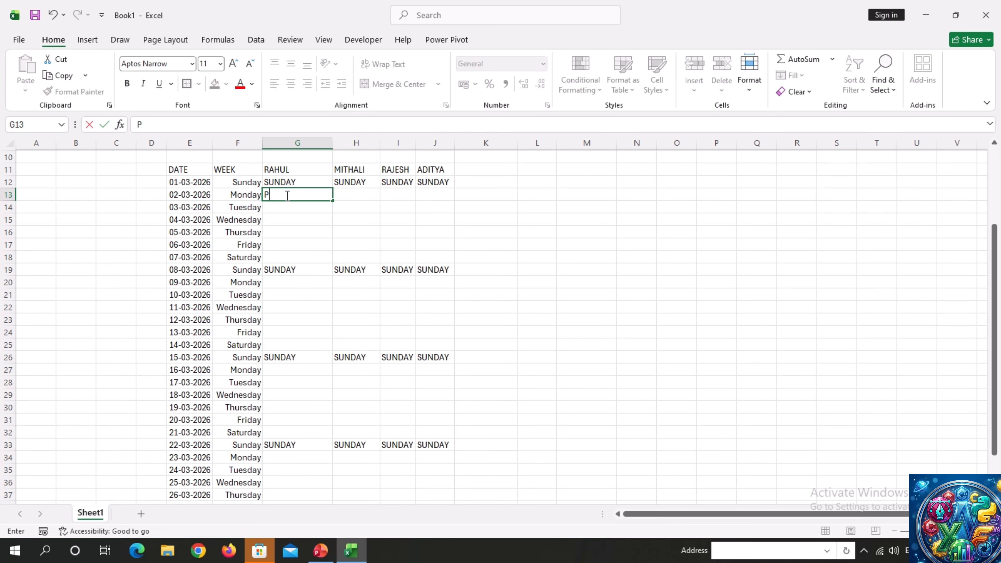
click(311, 291)
click(302, 211)
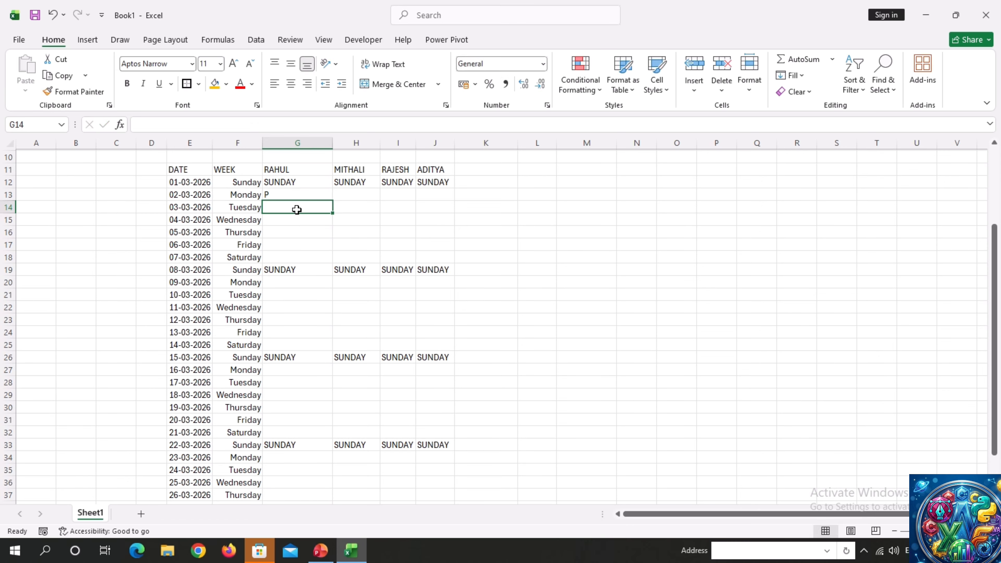
text(A)
click(302, 260)
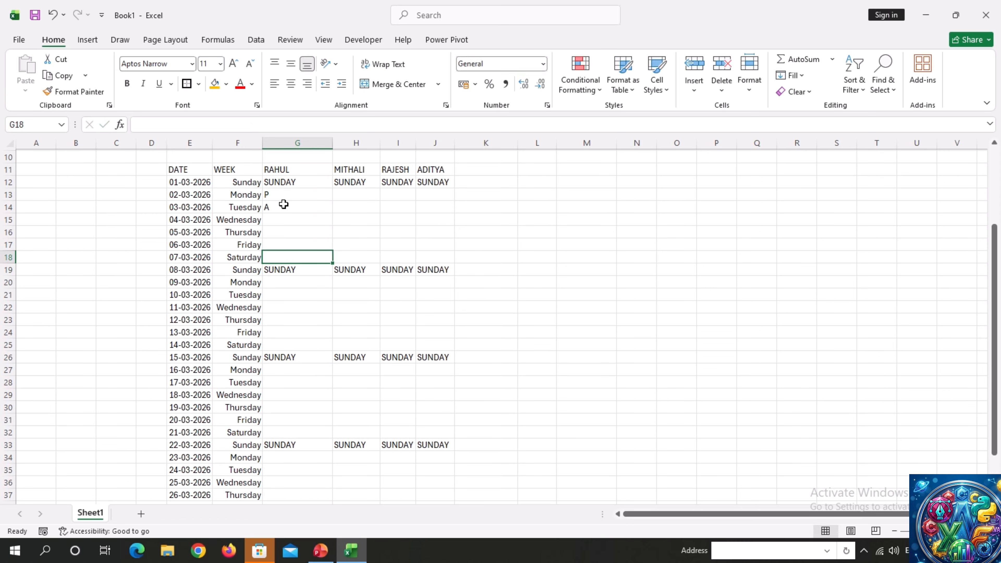
Select the attendance range G13:J41 and try to replace its blank cells with P
drag(284, 200, 430, 415)
scroll(430, 415, up, 5)
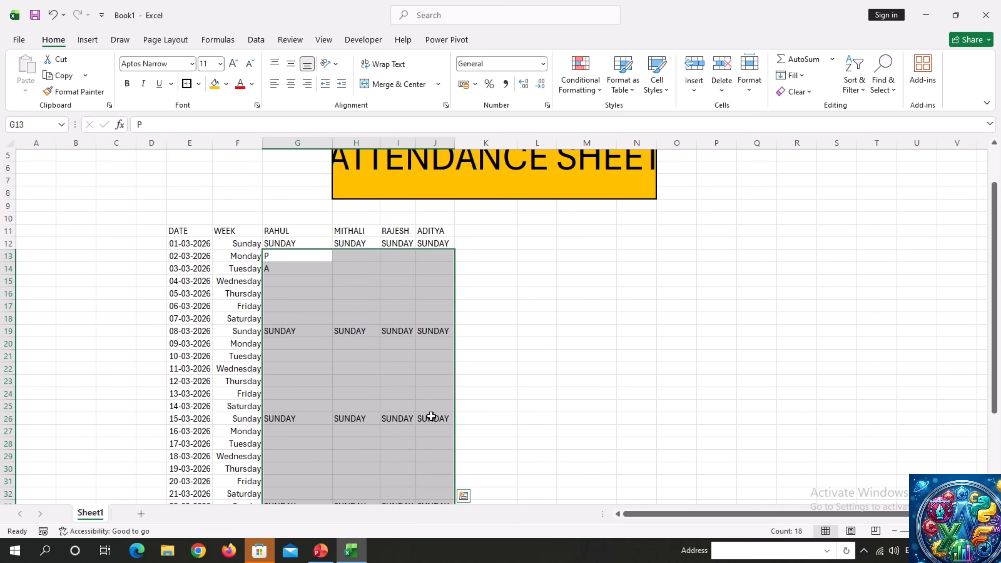
scroll(431, 416, up, 1)
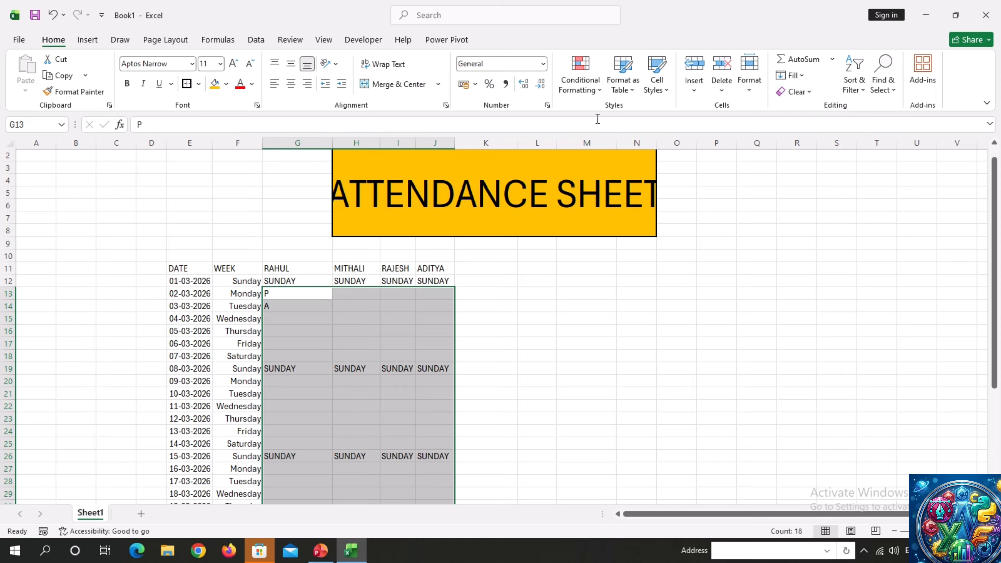
click(882, 80)
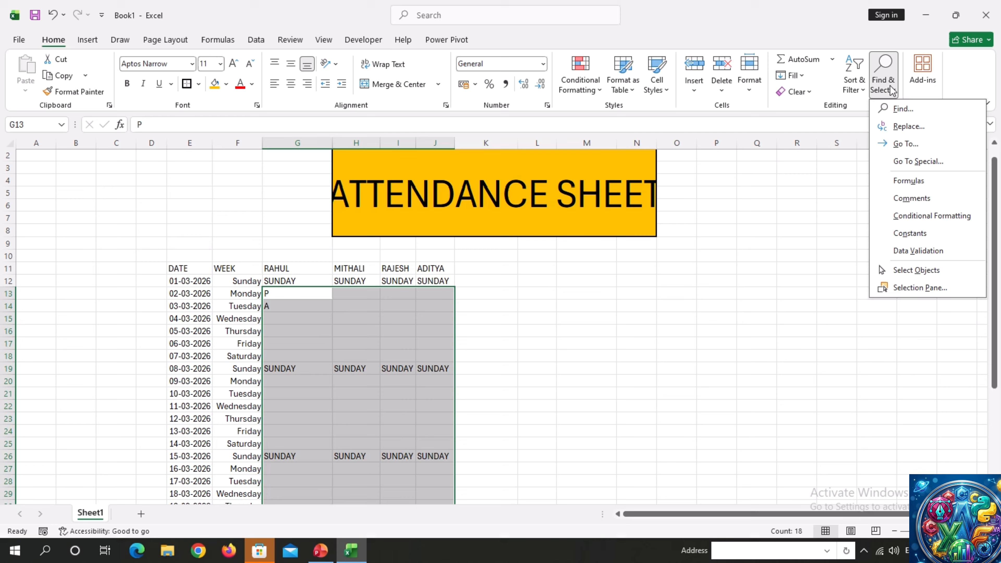
click(893, 127)
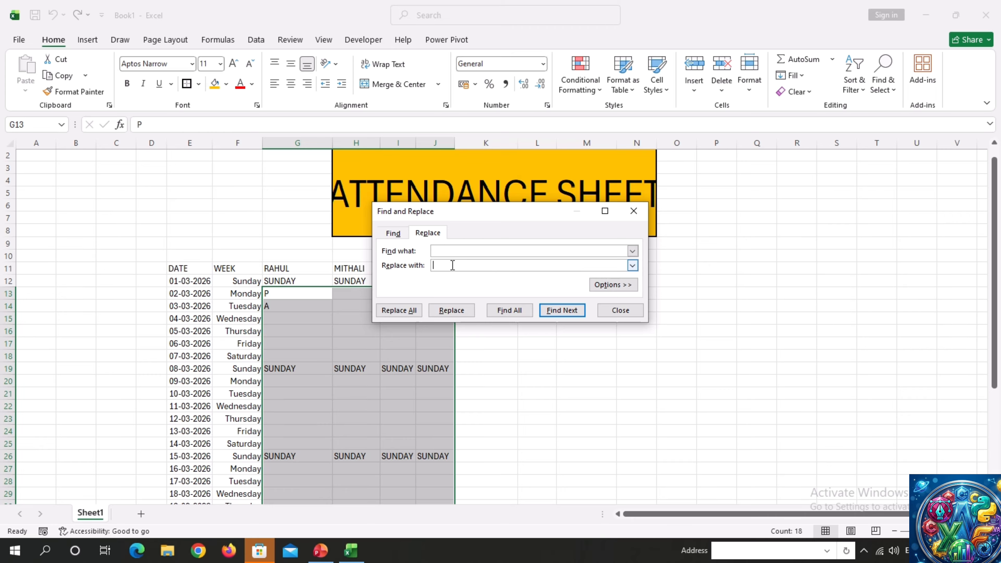
text(P)
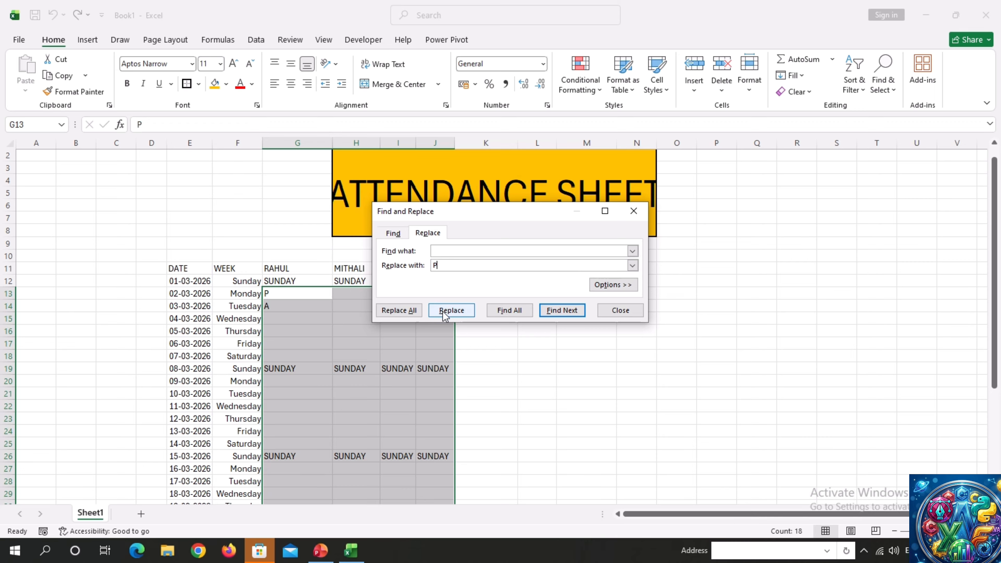
click(421, 310)
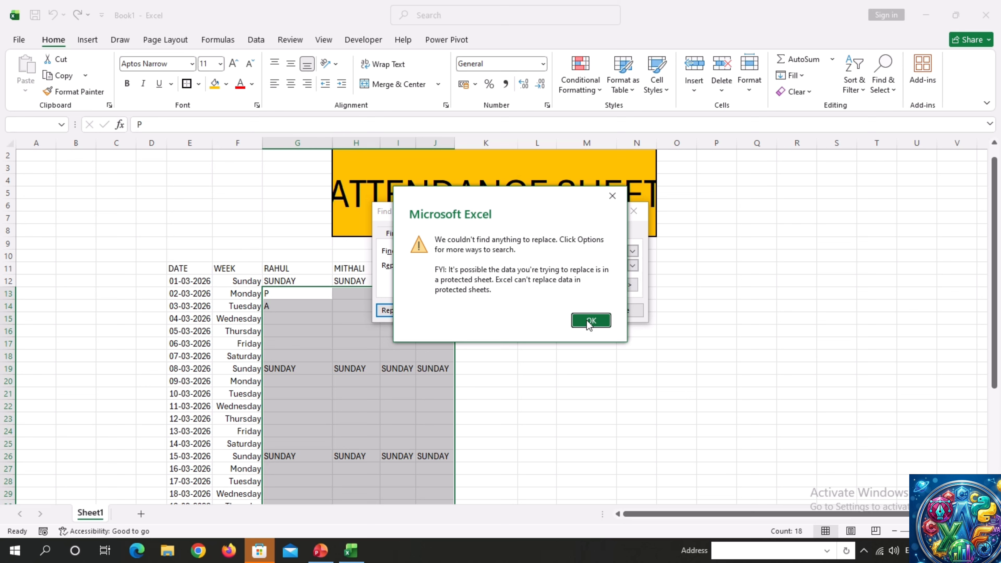
click(591, 320)
Replace all blank cells in the selected attendance range with P, leaving the search text empty, and close the replace dialog
click(448, 256)
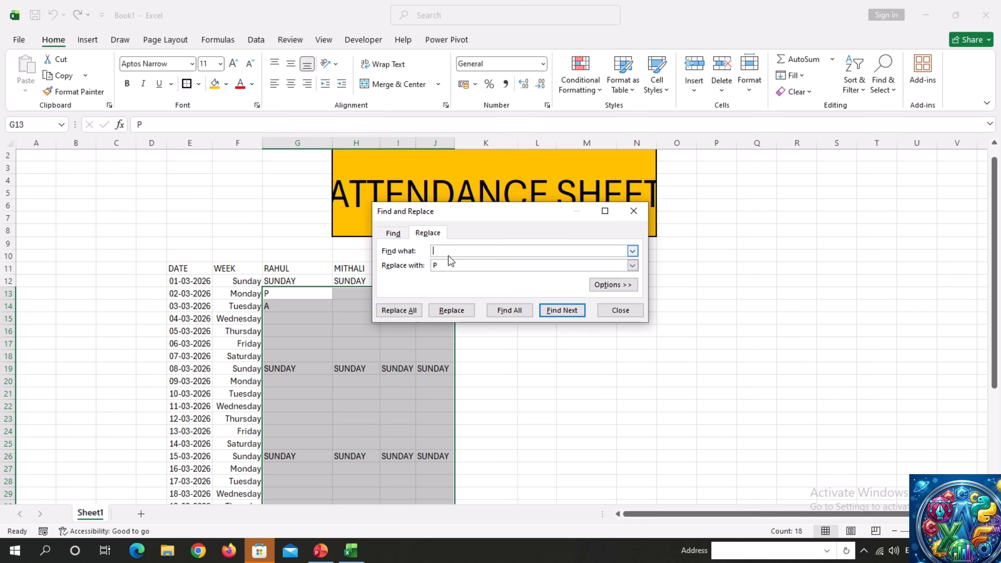
click(397, 306)
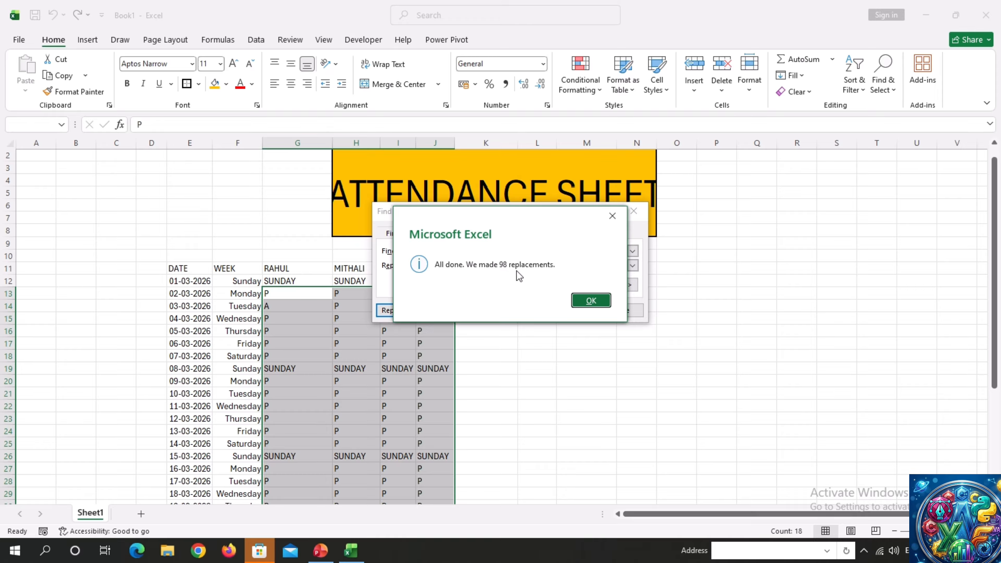
click(585, 302)
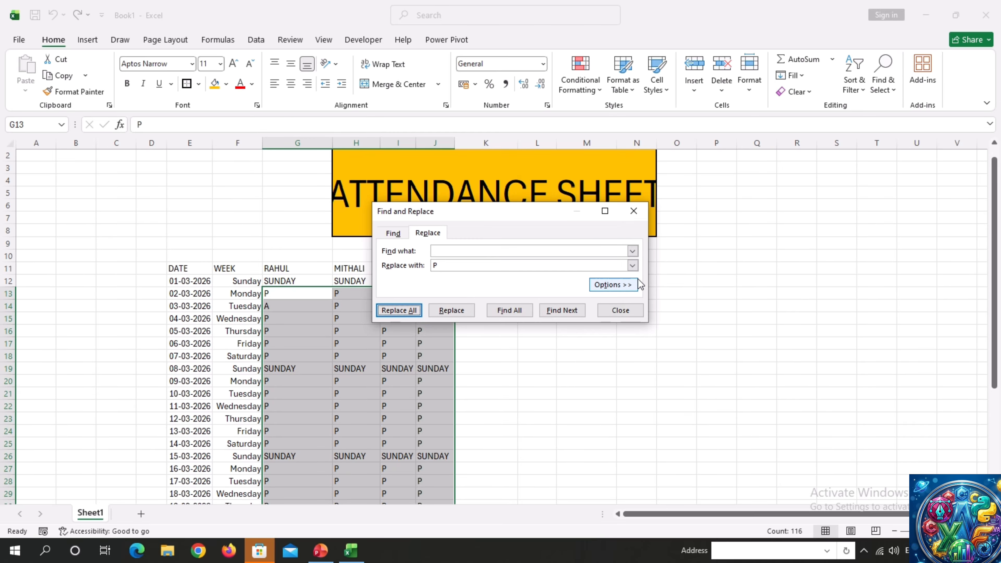
key(Escape)
scroll(451, 320, down, 6)
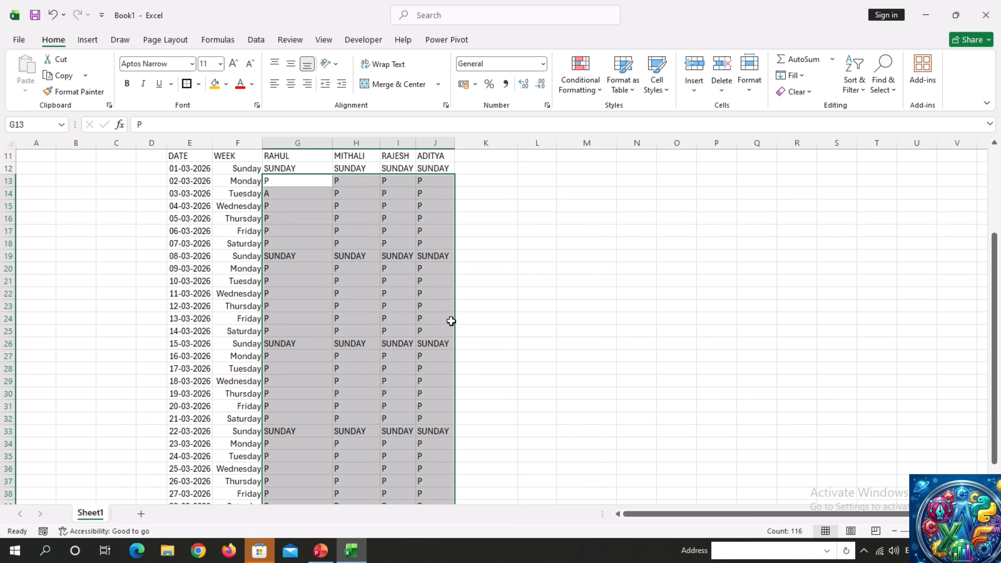
scroll(366, 320, up, 6)
click(341, 329)
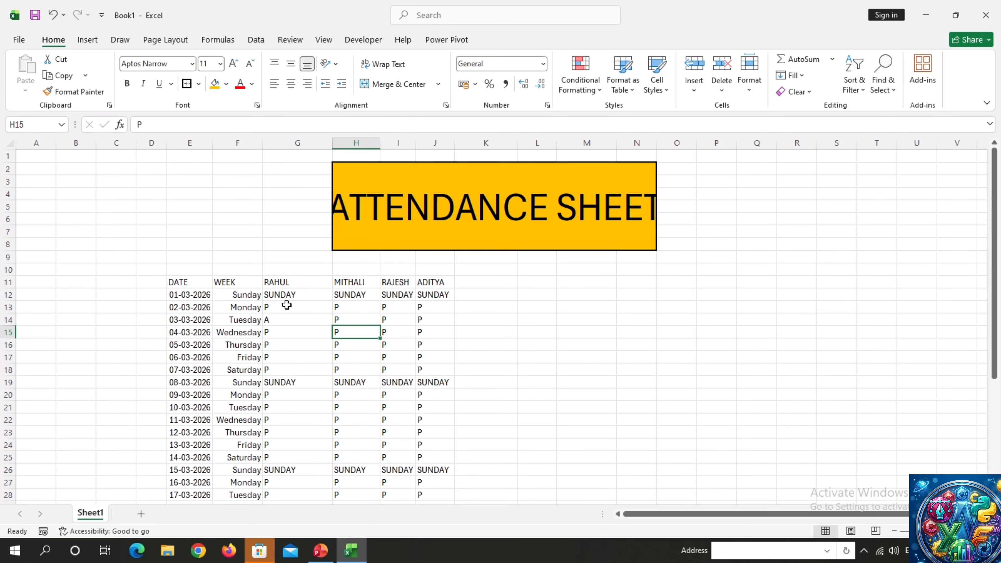
drag(271, 298, 436, 473)
click(586, 320)
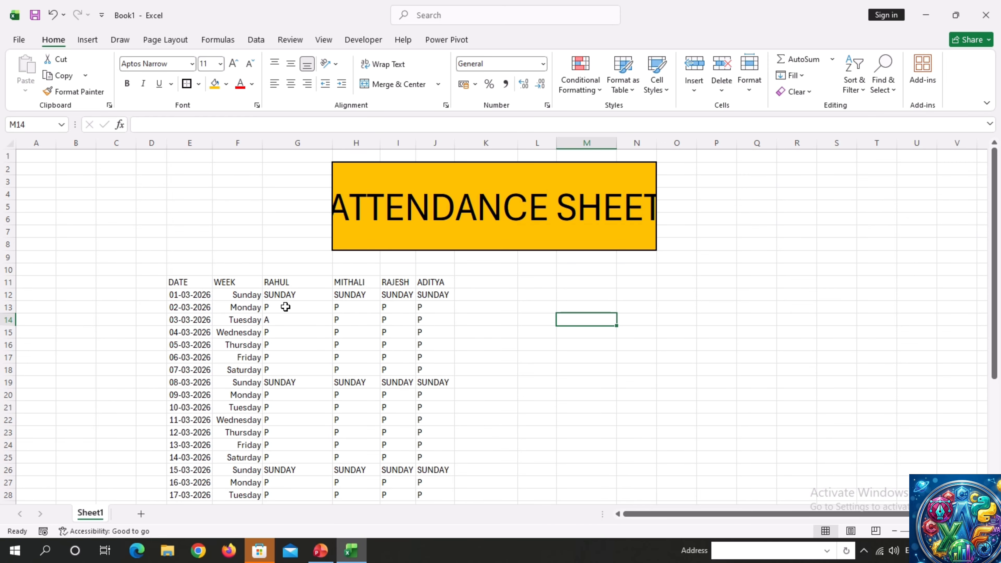
drag(286, 306, 412, 432)
click(448, 424)
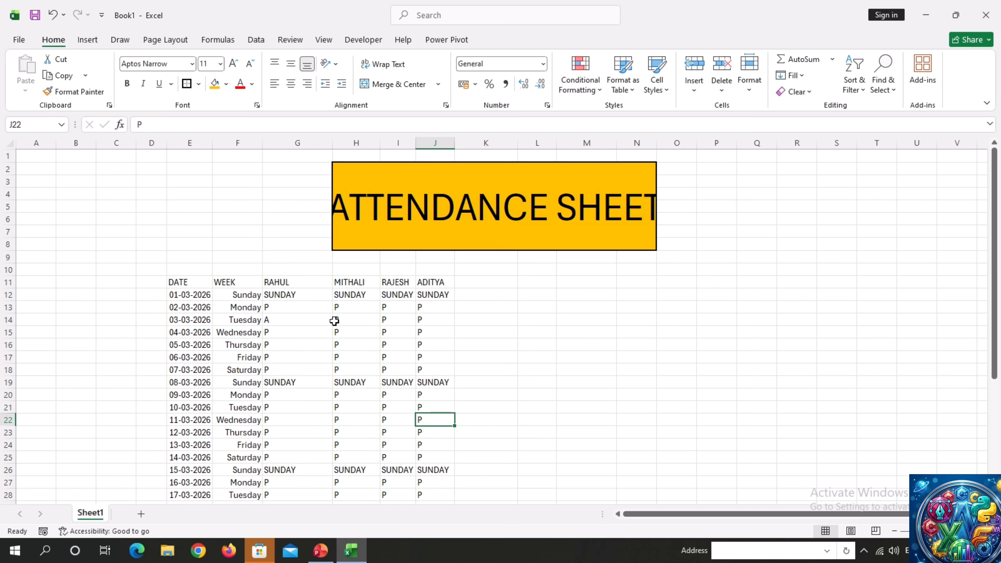
click(355, 321)
Mark the first attendee absent with A in cells G17, G23, G29 and G37
click(329, 353)
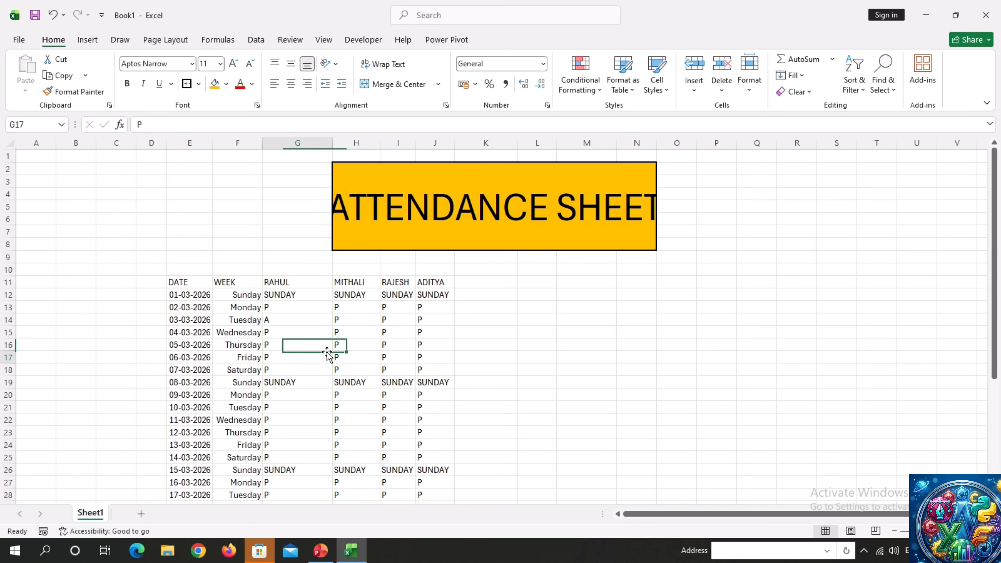
text(A)
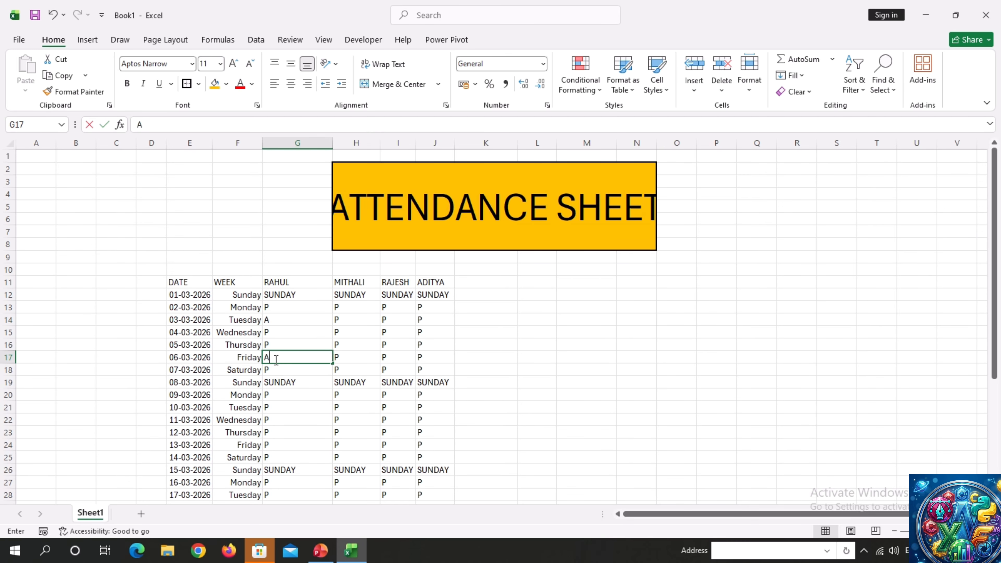
scroll(275, 353, down, 3)
click(277, 320)
text(A)
click(276, 395)
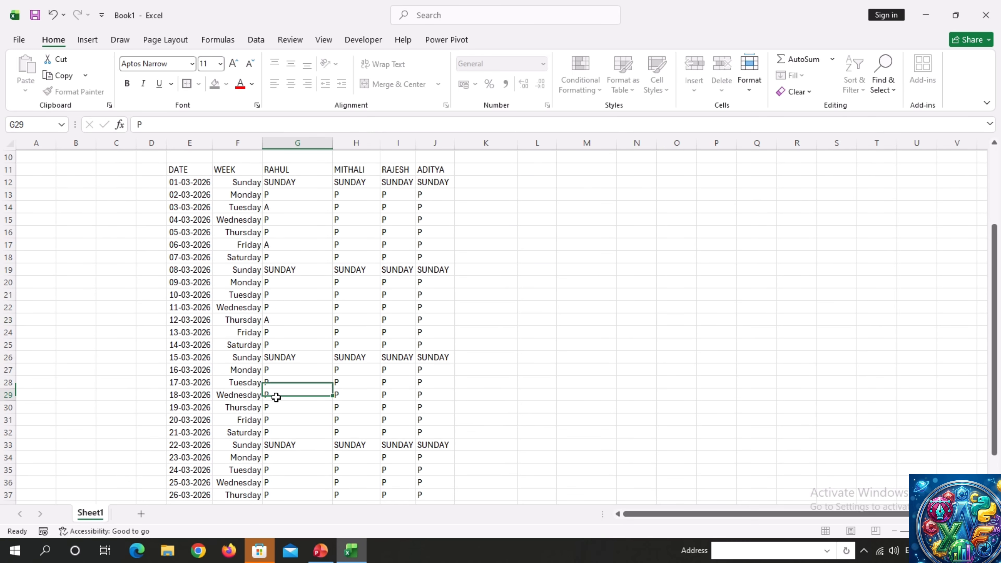
text(A)
scroll(288, 429, down, 2)
scroll(289, 429, down, 1)
click(276, 382)
text(A)
Mark absences with A in cell I37 and in the second attendee's cells H35, H30, H21 and H16
click(392, 382)
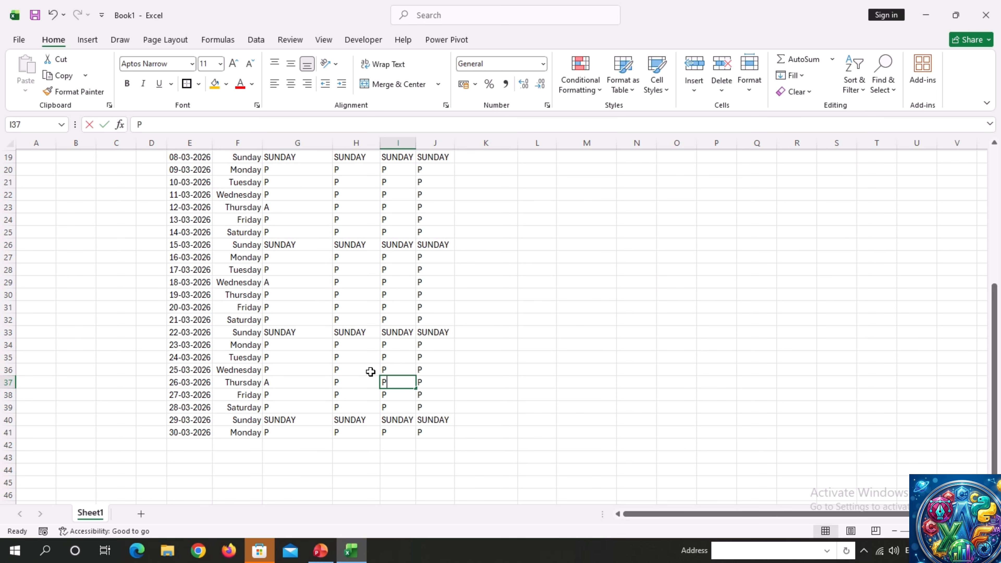
text(A)
click(347, 353)
text(A)
click(349, 294)
text(A)
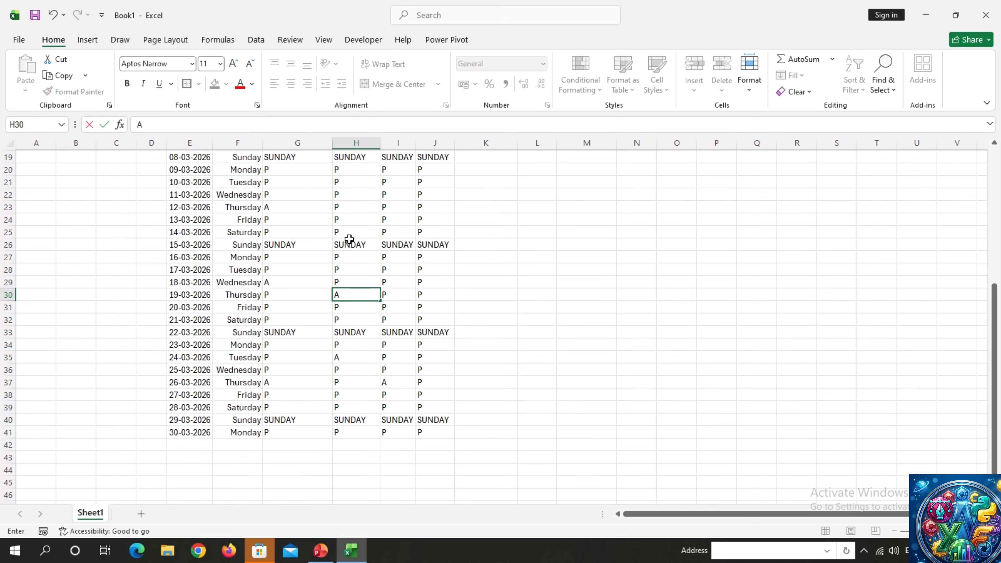
scroll(349, 238, up, 2)
click(359, 257)
text(A)
click(353, 194)
text(A)
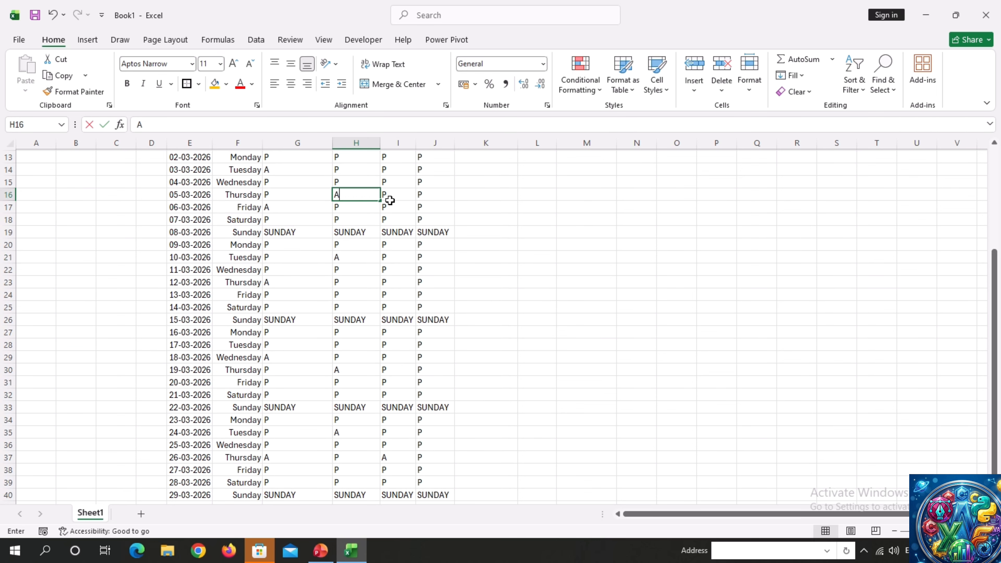
Mark the third attendee absent with A in cells I16, I23 and I29
click(394, 199)
text(A)
click(392, 282)
text(A)
click(400, 358)
text(A)
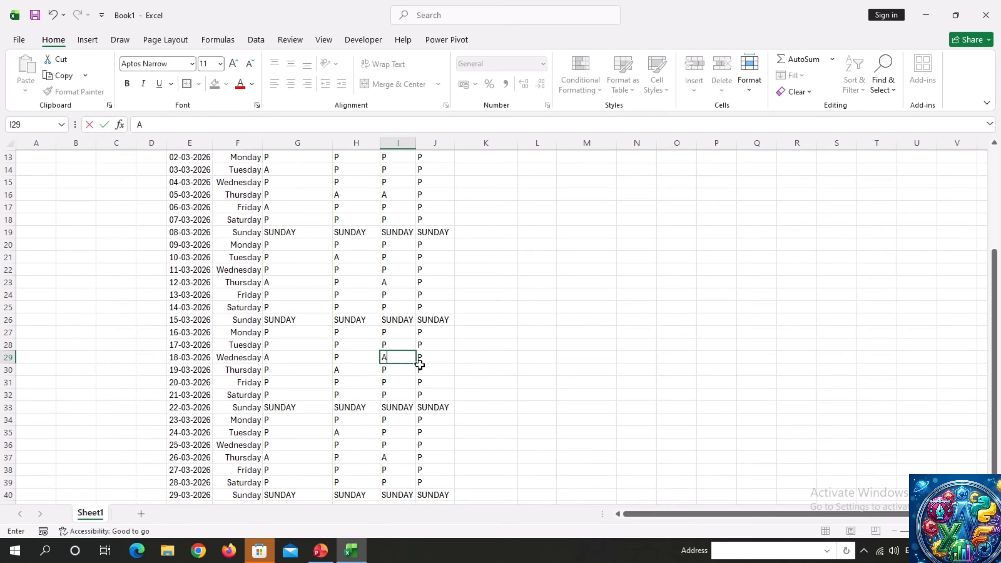
click(428, 366)
Apply All Borders to the whole attendance table, E11:J41
scroll(423, 304, up, 4)
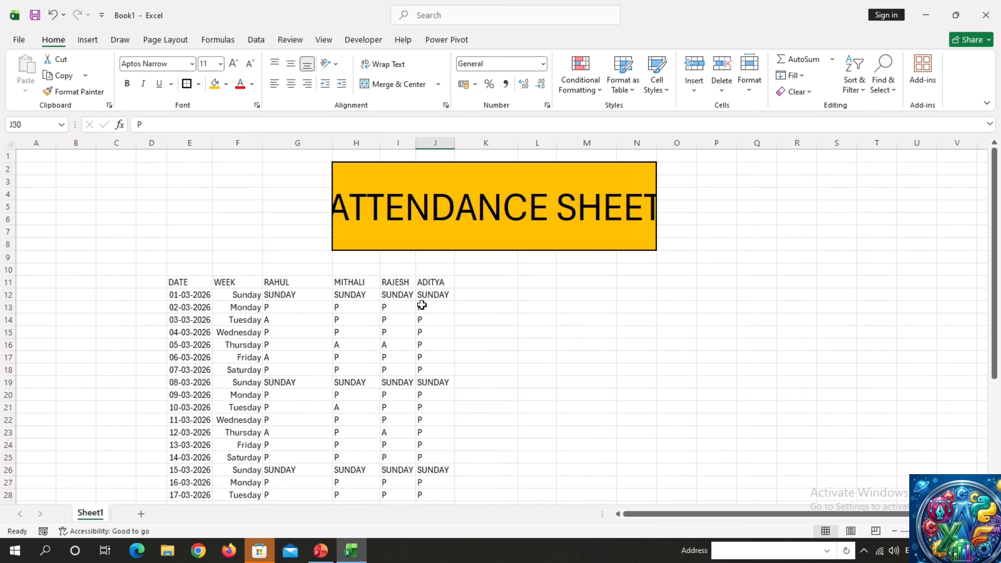
scroll(421, 304, down, 3)
scroll(420, 305, up, 3)
scroll(184, 279, down, 1)
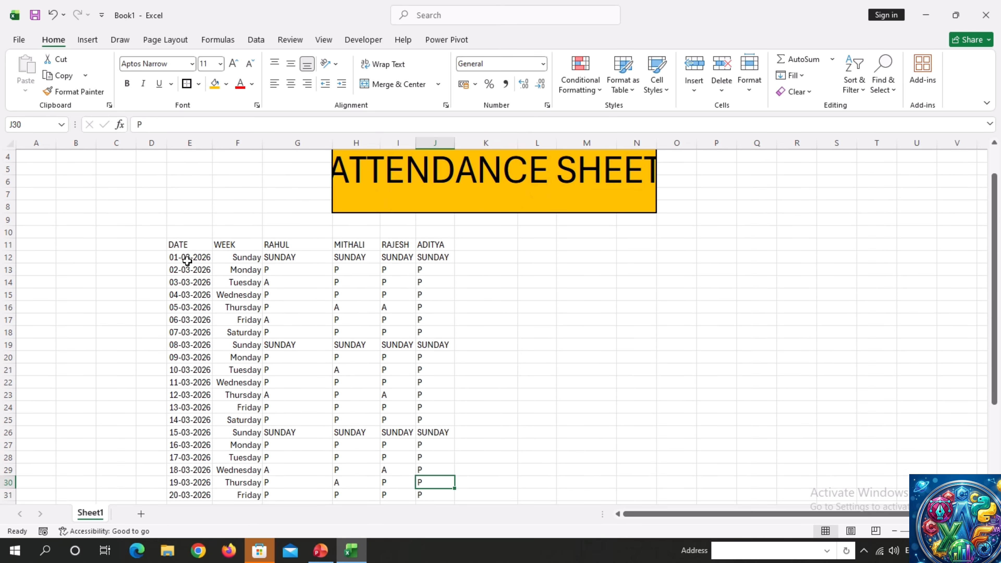
scroll(187, 261, down, 1)
drag(179, 208, 437, 482)
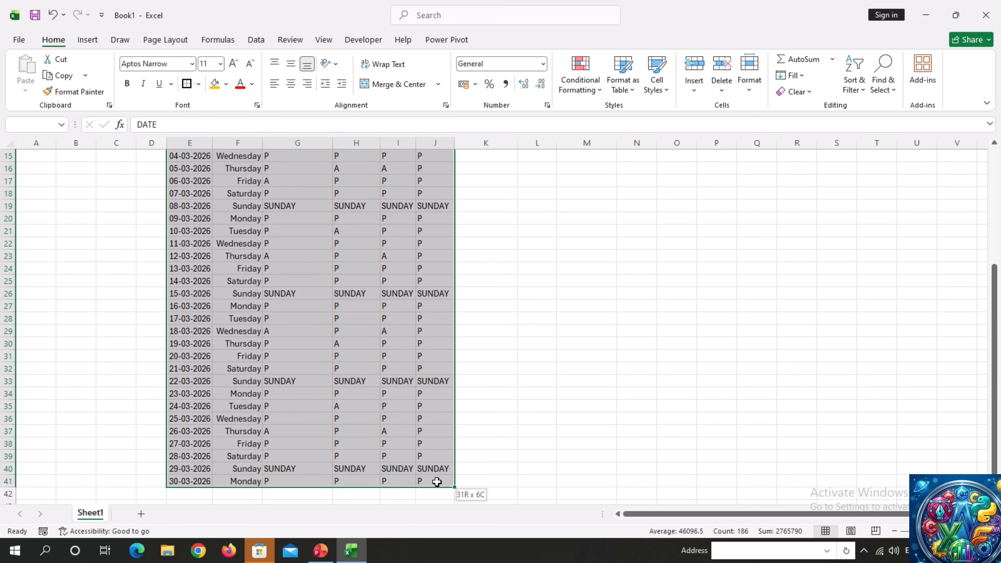
click(198, 84)
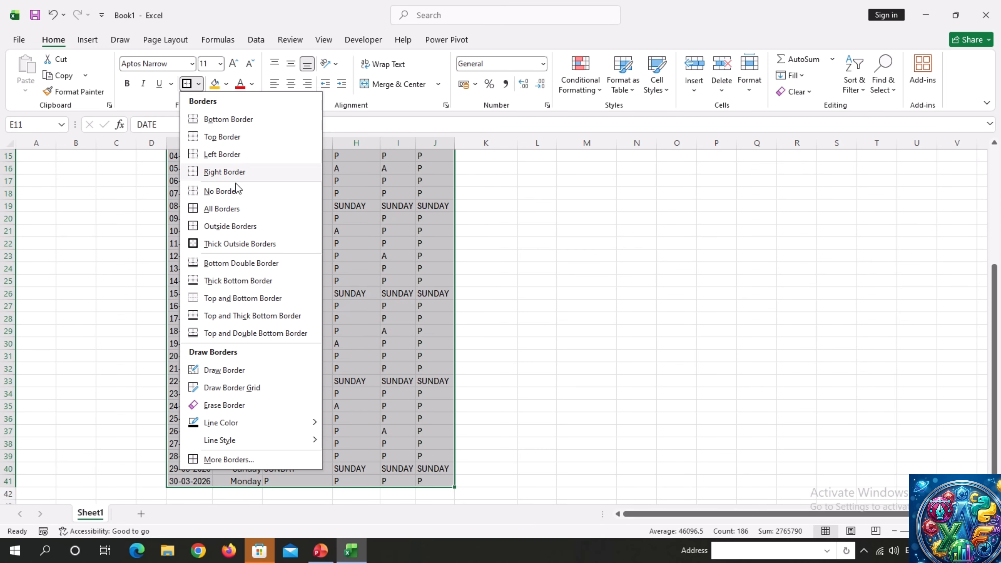
click(221, 209)
Fill the table's header row E11:J11 with yellow
scroll(261, 224, up, 5)
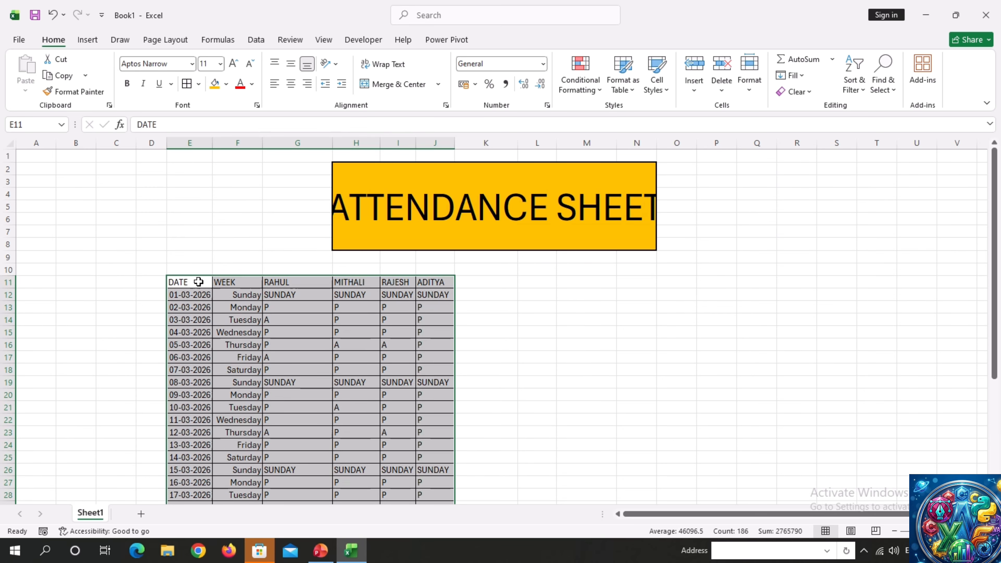
drag(198, 281, 431, 282)
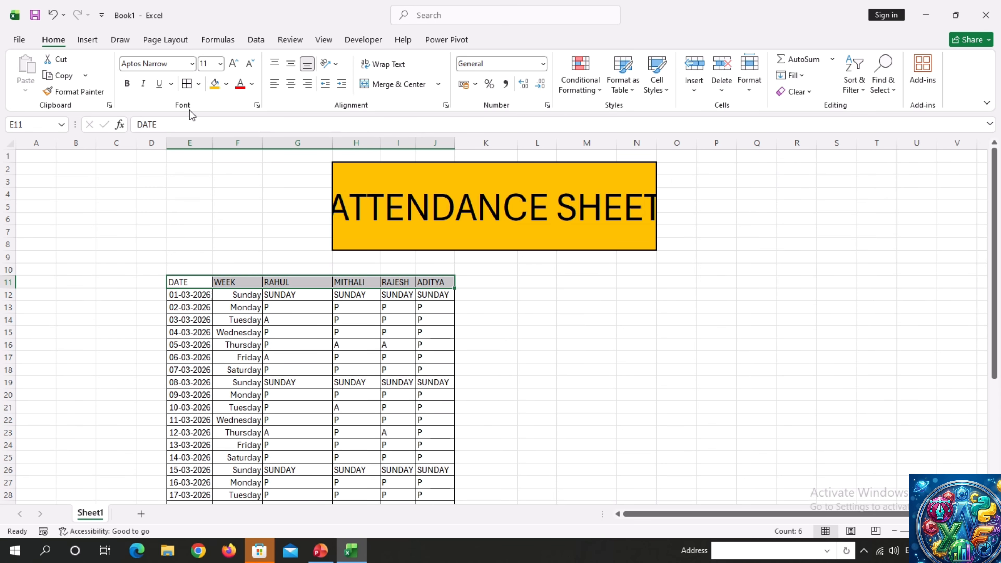
click(215, 84)
click(226, 84)
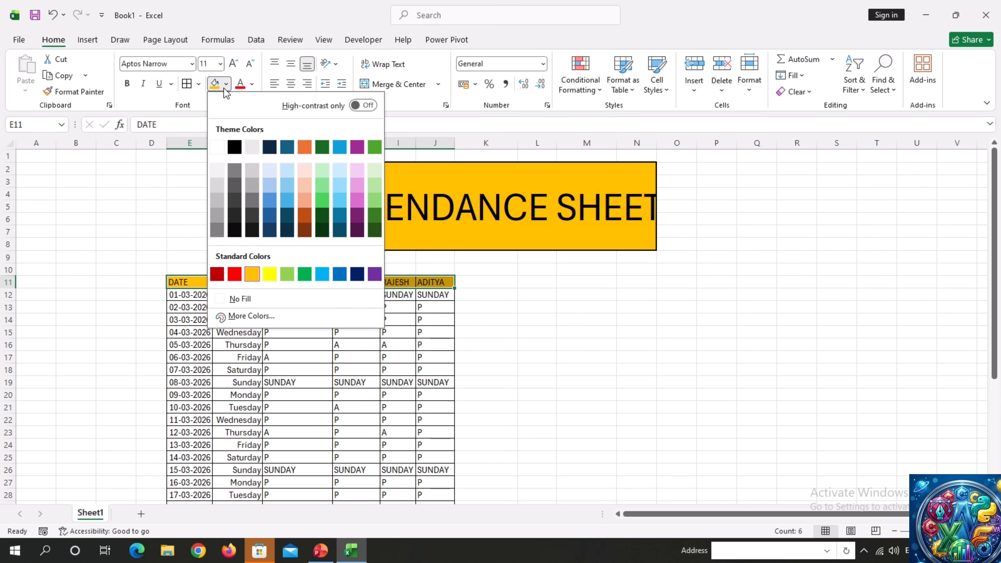
click(252, 275)
Enter the summary labels TOTAL DAYS in cell F43 and PRESENT DAYS in cell F44 below the table
scroll(267, 272, down, 6)
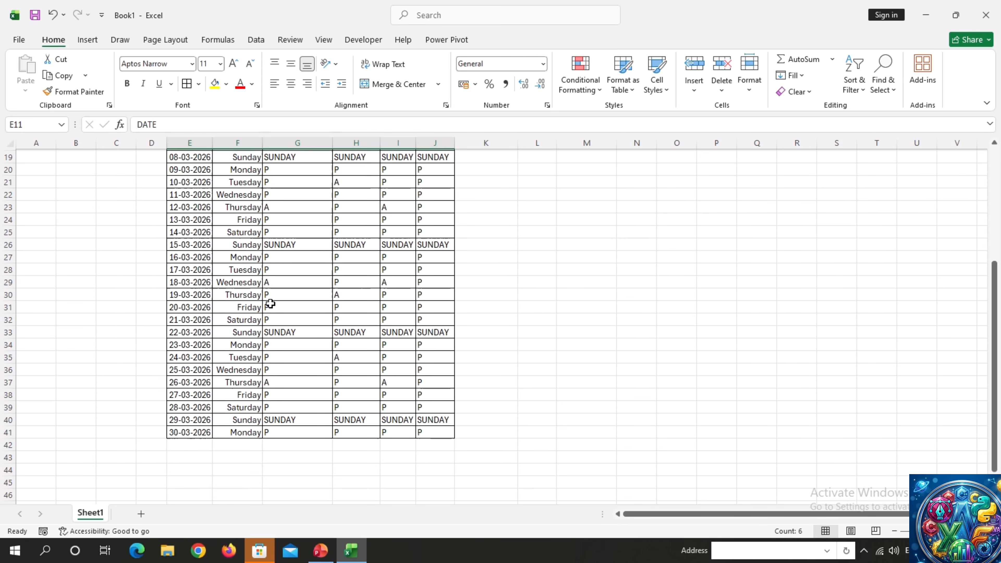
click(272, 308)
click(212, 445)
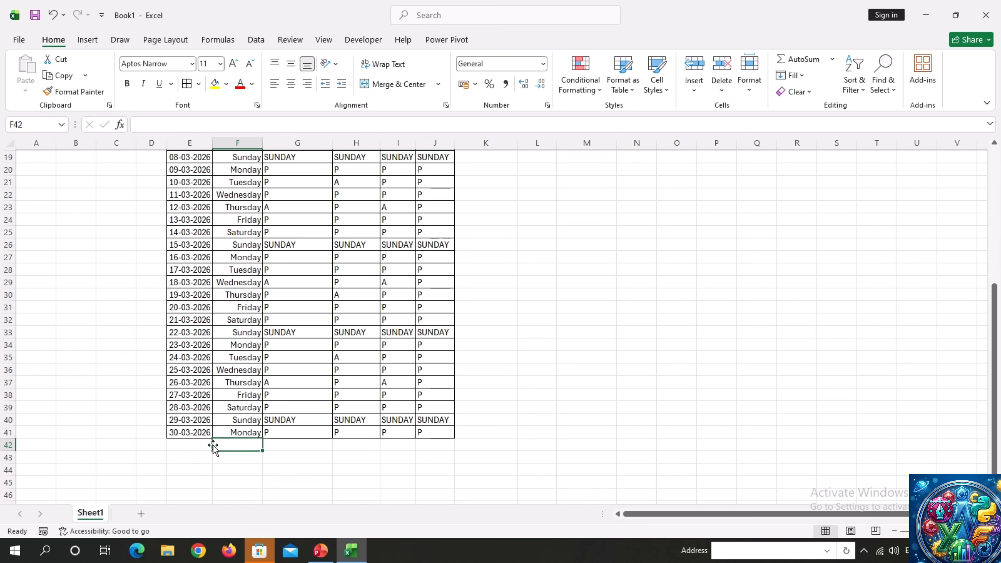
scroll(218, 443, up, 1)
scroll(222, 475, down, 2)
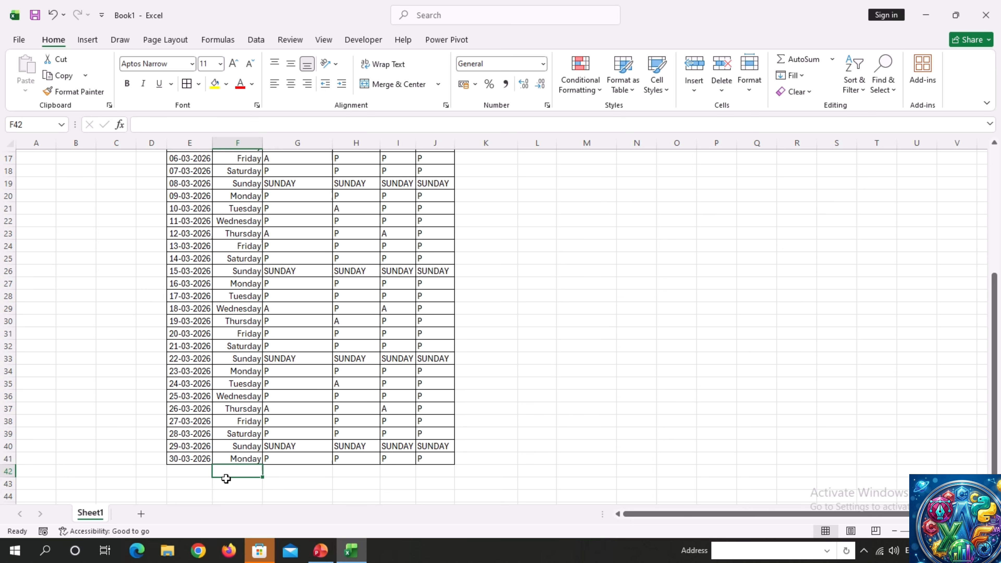
key(Down)
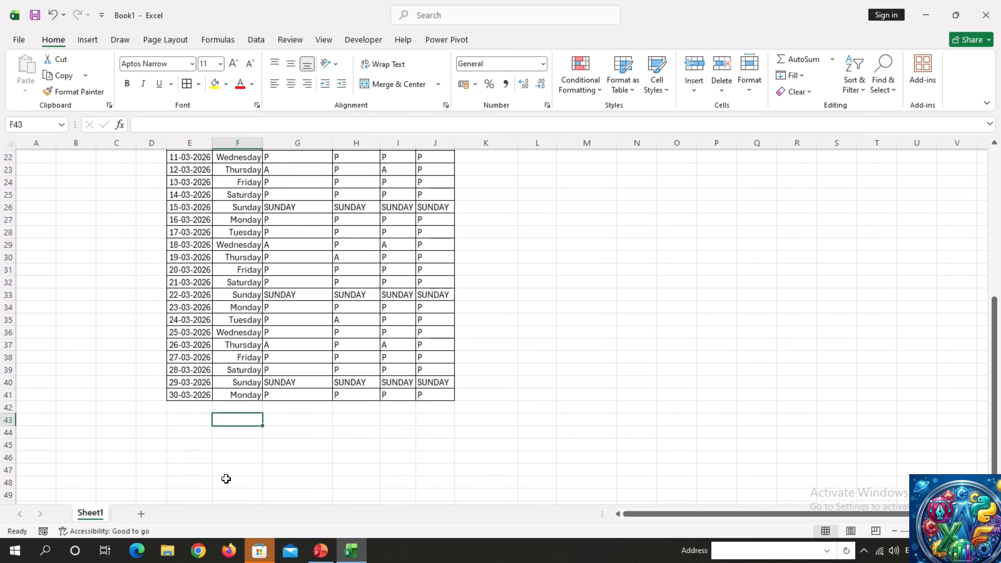
text(TOTAL)
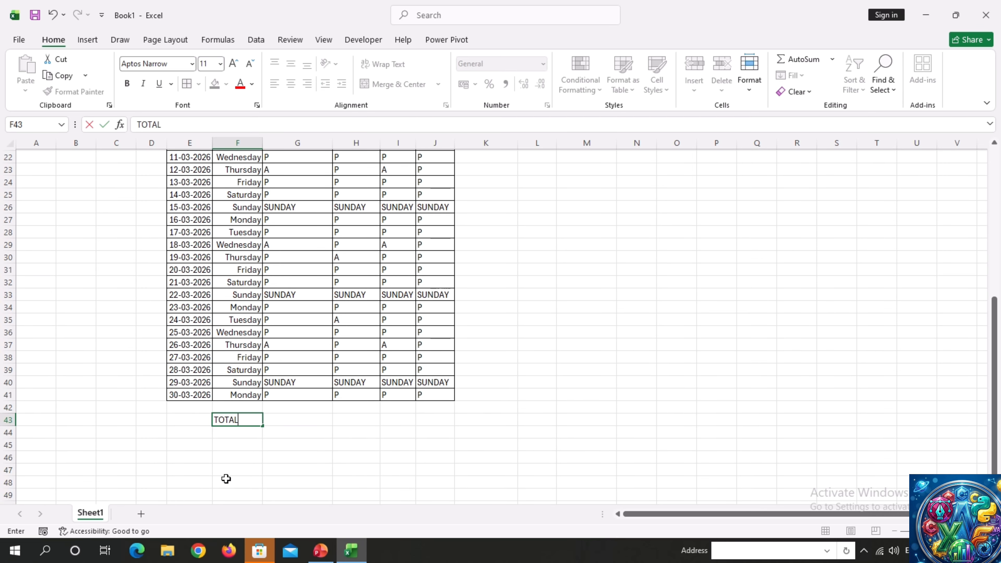
text( DAYS)
key(Down)
text(P)
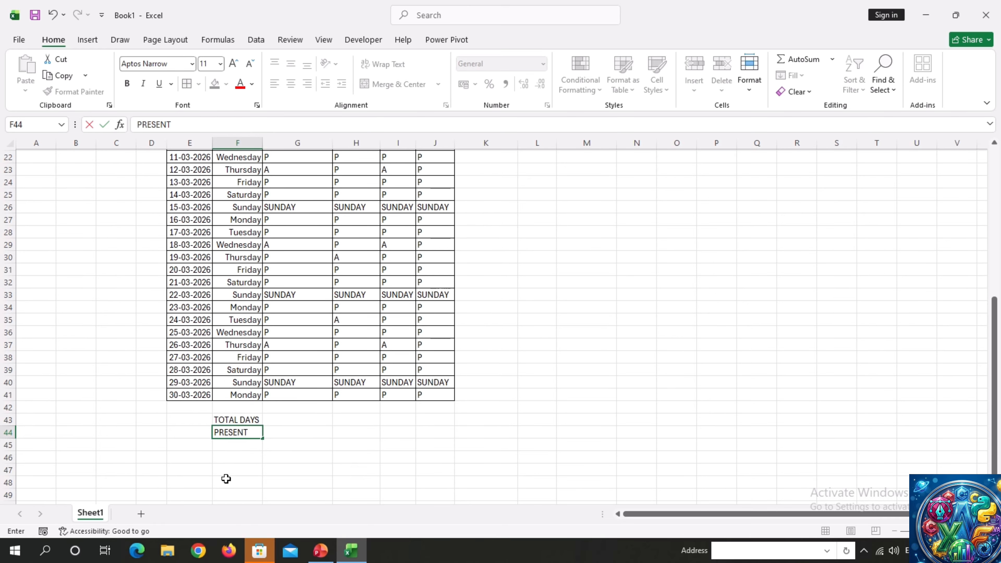
text(RESENT DAYS)
key(Return)
Add the labels ABSENT DAYS in cell F45 and SUNDAYS in cell F46, and move to cell G43
text(ABSEN)
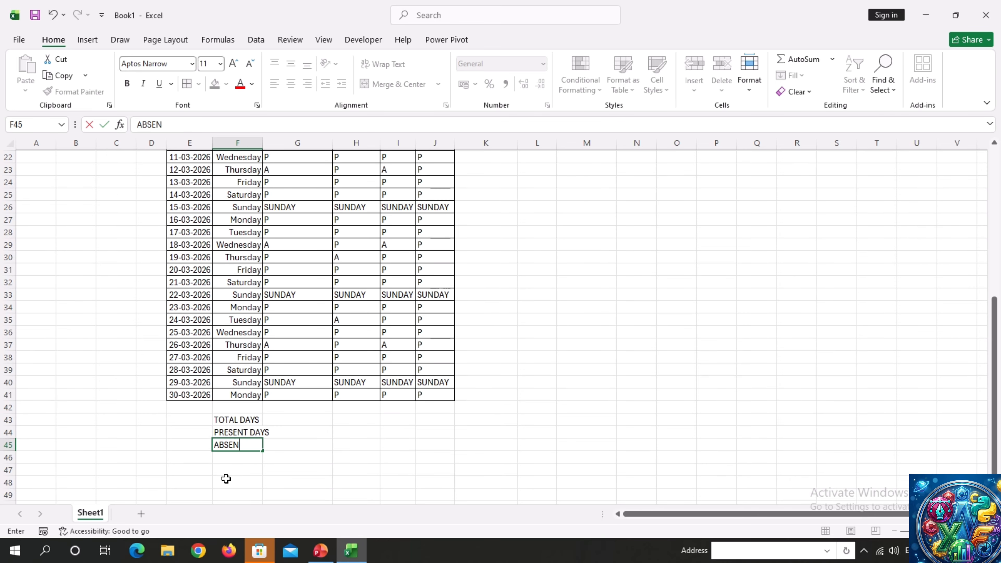
text(T DAYS)
key(Return)
text(SUN)
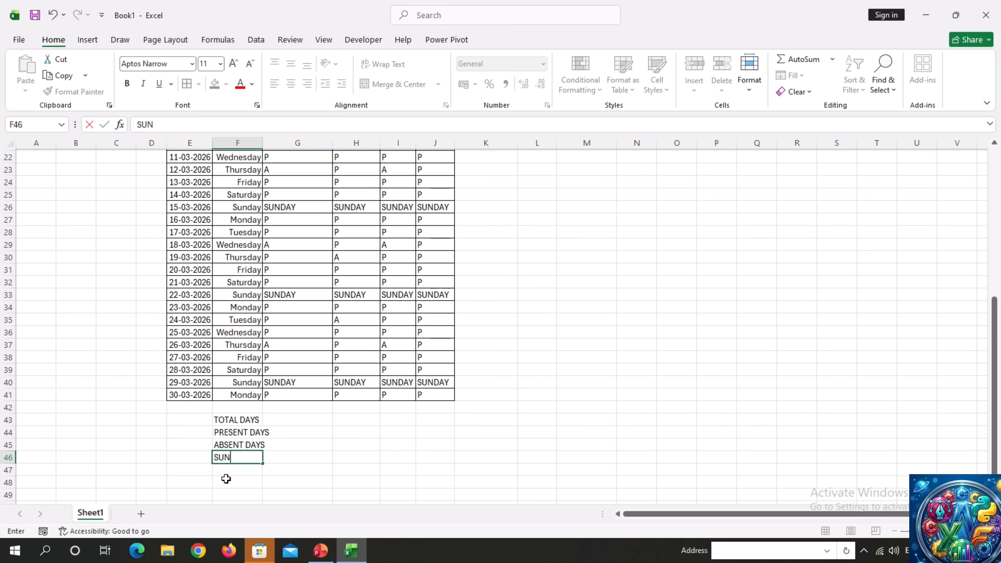
text(DAY)
key(Tab)
key(Up)
key(Up)
key(Up)
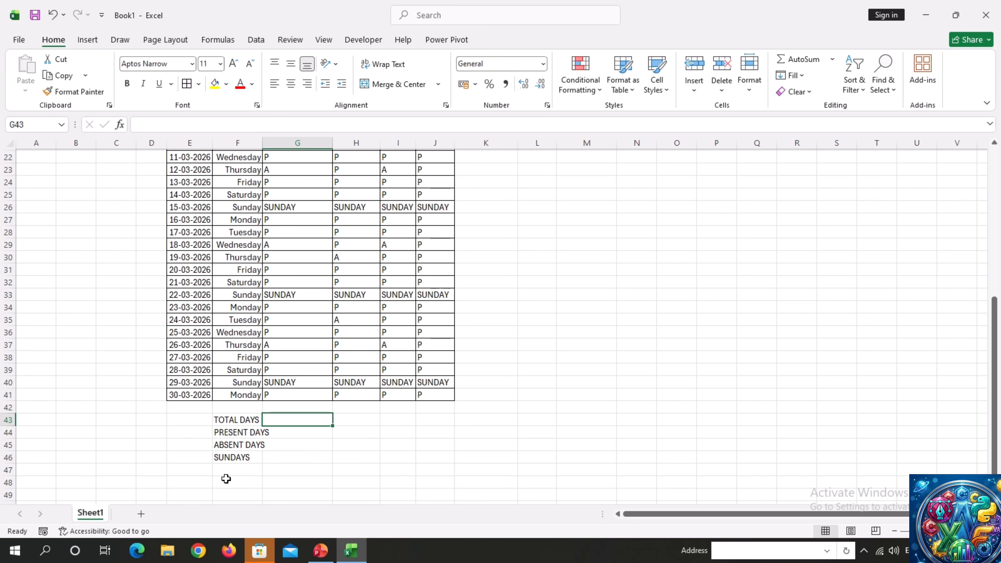
scroll(226, 479, up, 7)
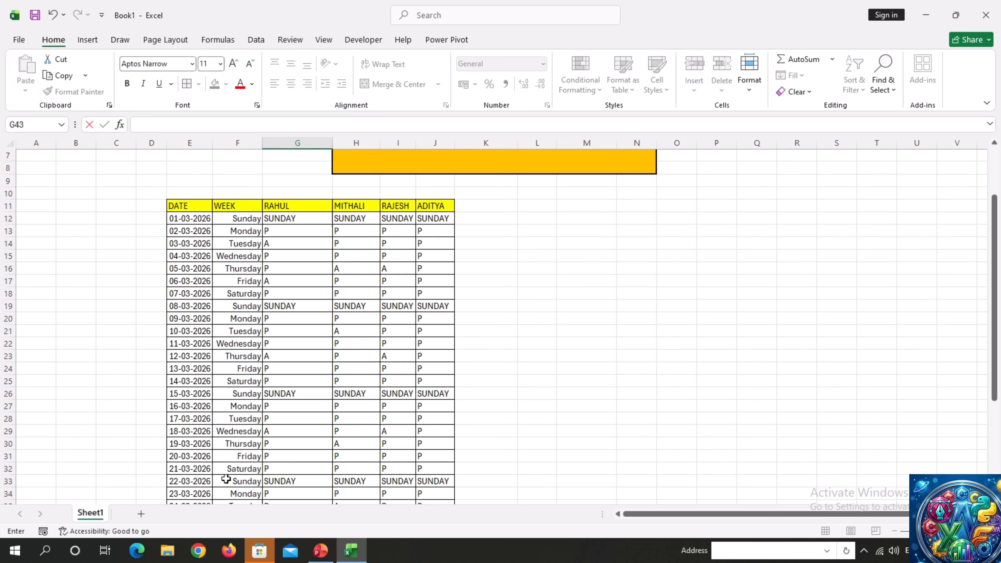
scroll(226, 479, down, 1)
text(=)
scroll(226, 478, down, 5)
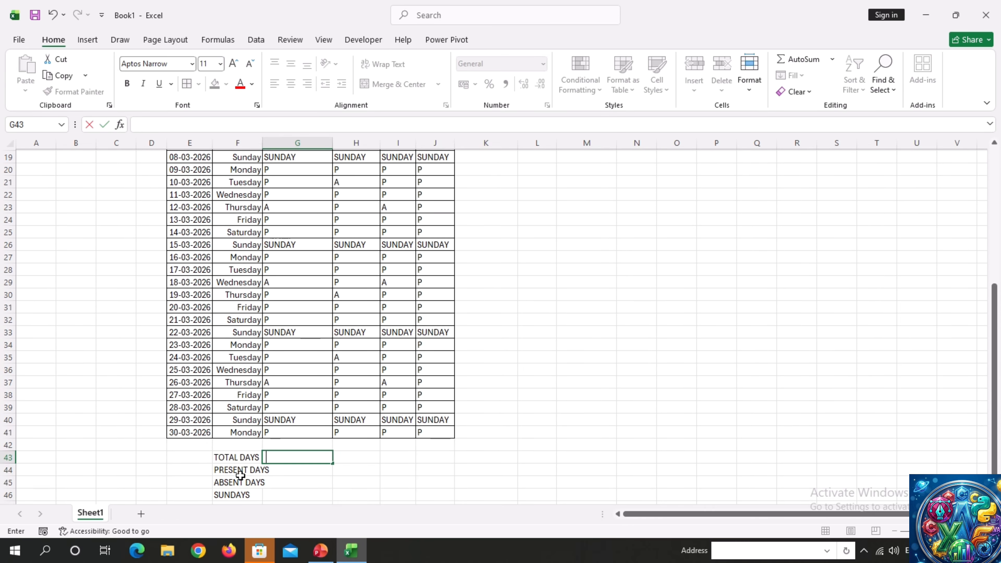
text(=CO)
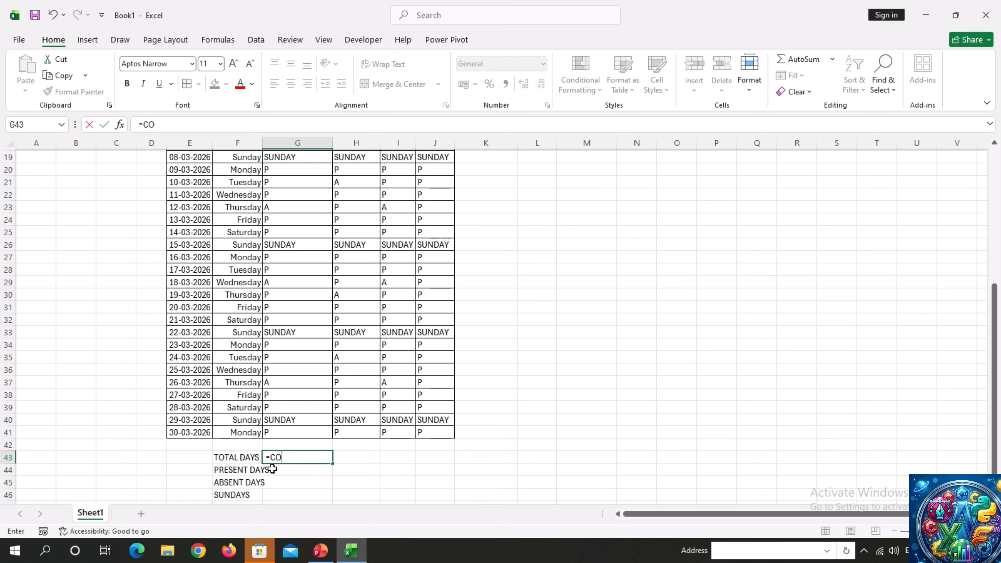
text(UN)
text(T)
Enter =COUNTA(G12:G41) in cell G43 as the first person's total days
text(C)
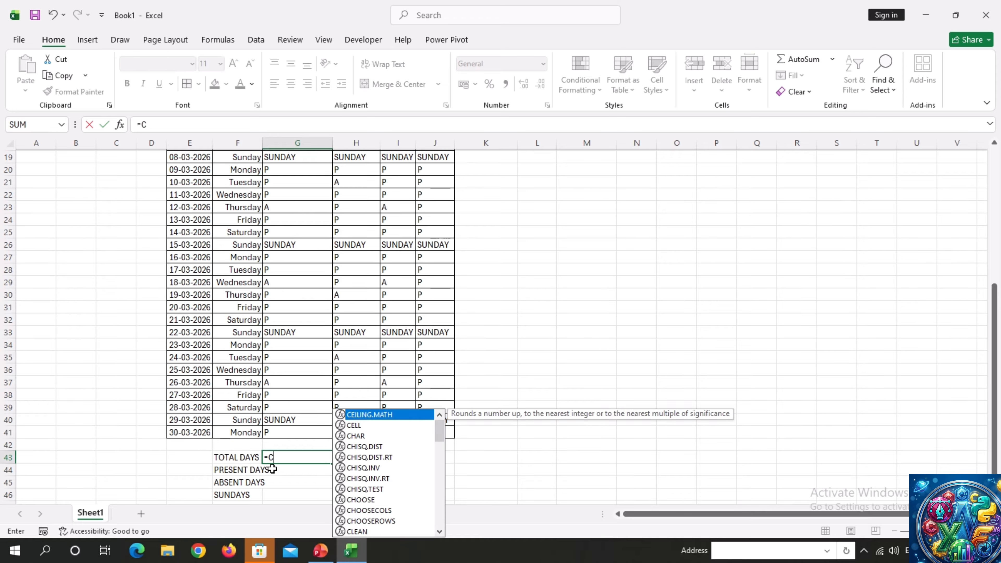
text(OUN)
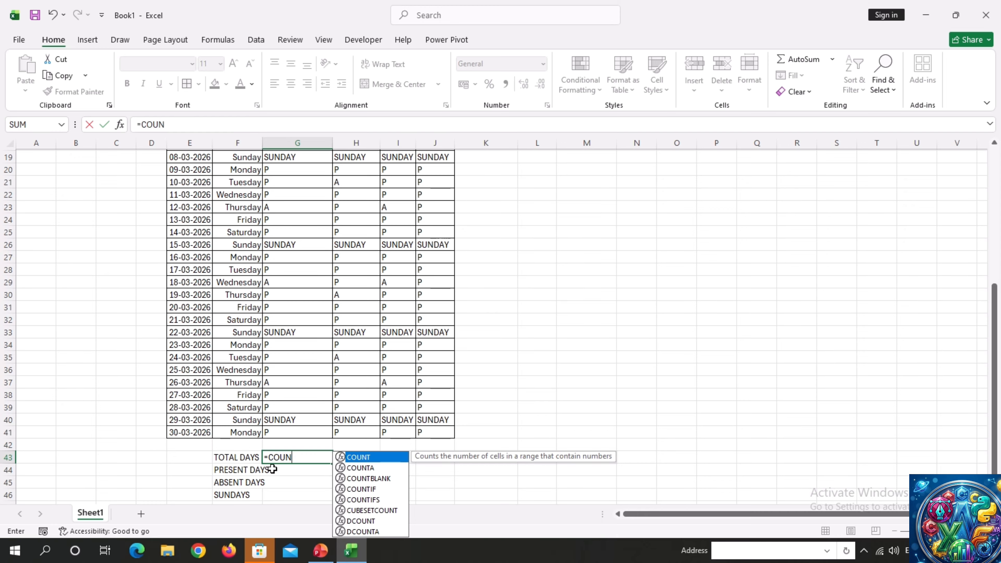
key(Down)
key(Tab)
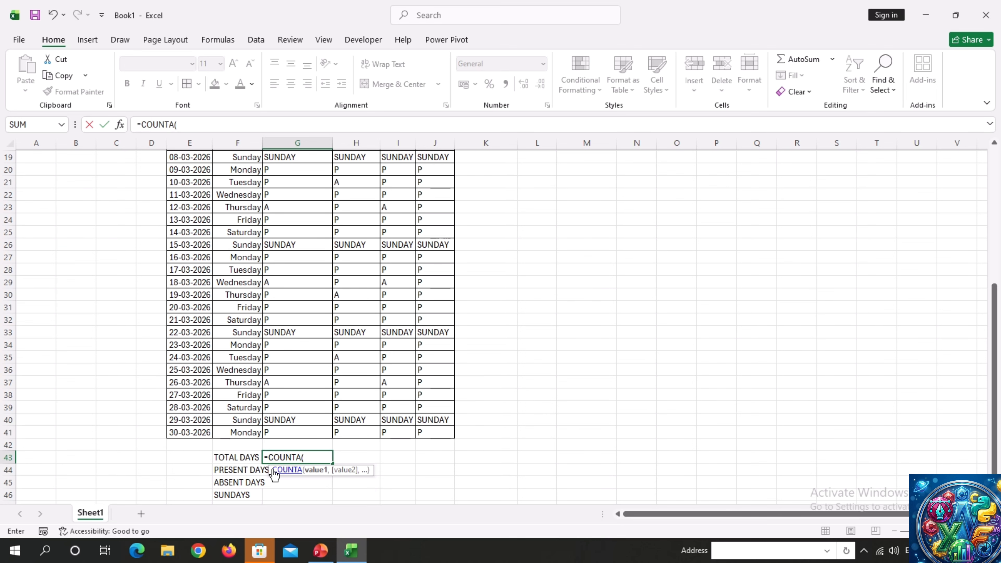
scroll(291, 427, up, 3)
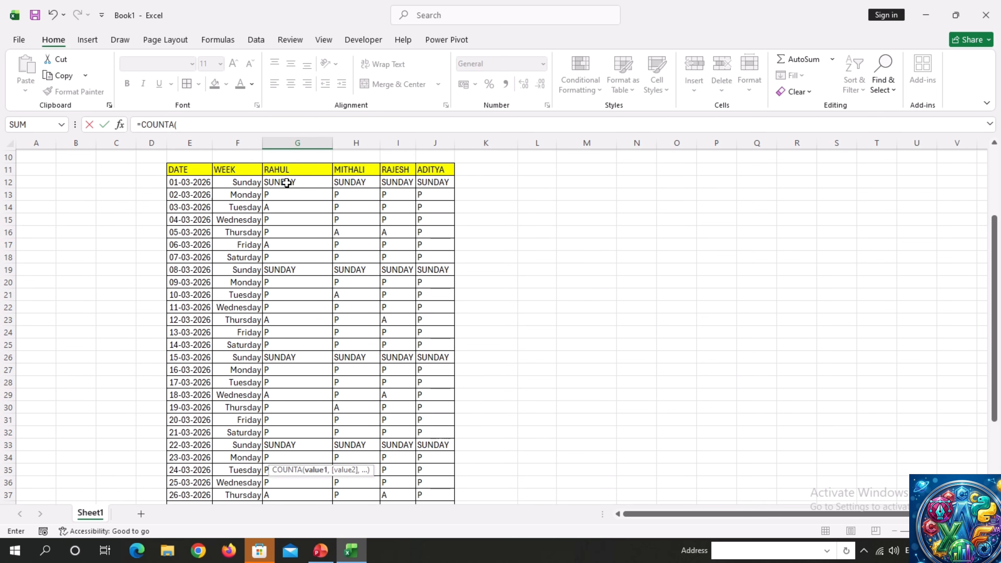
drag(286, 183, 305, 478)
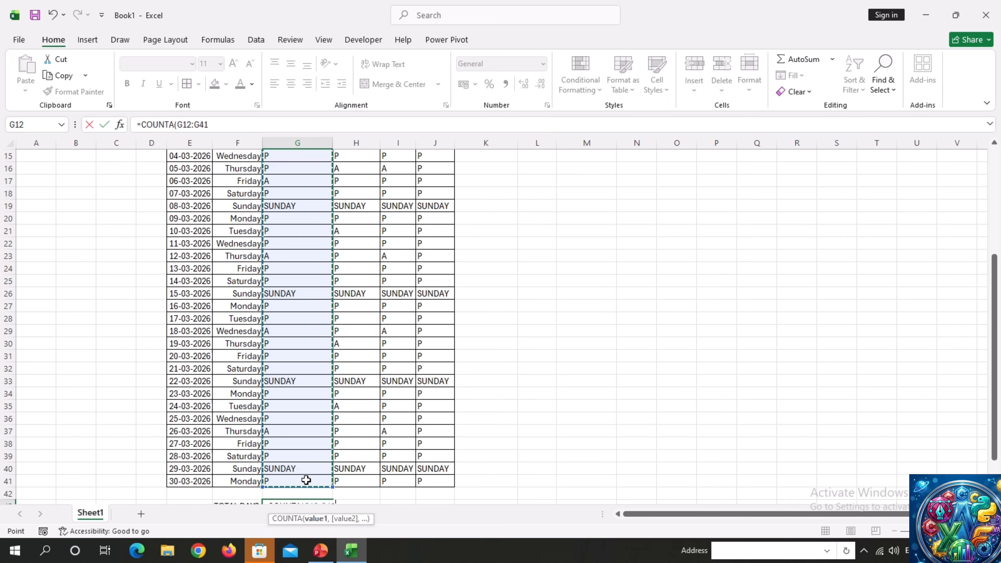
scroll(306, 480, down, 1)
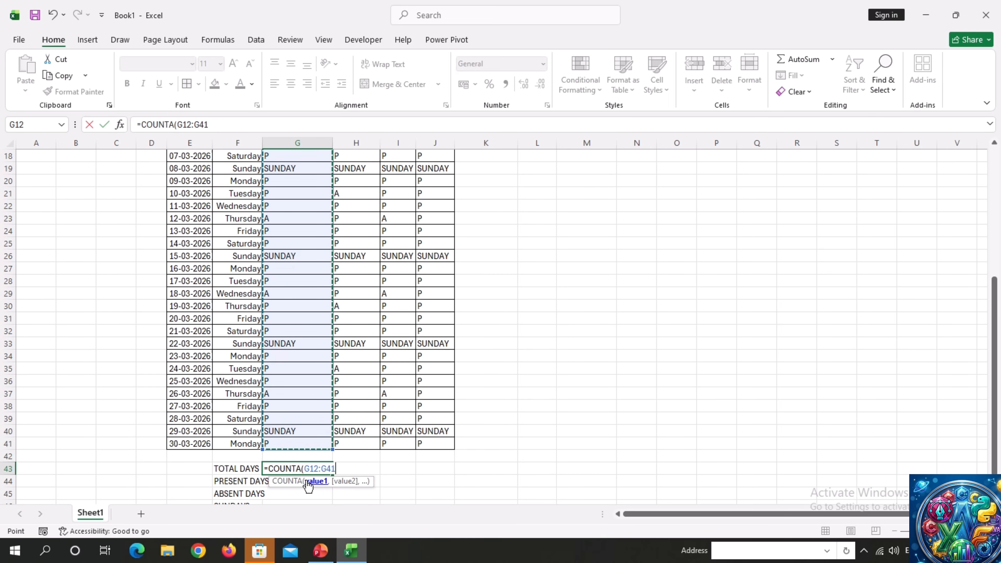
key(Return)
Copy the total days formula from G43 across to J43
scroll(317, 444, down, 3)
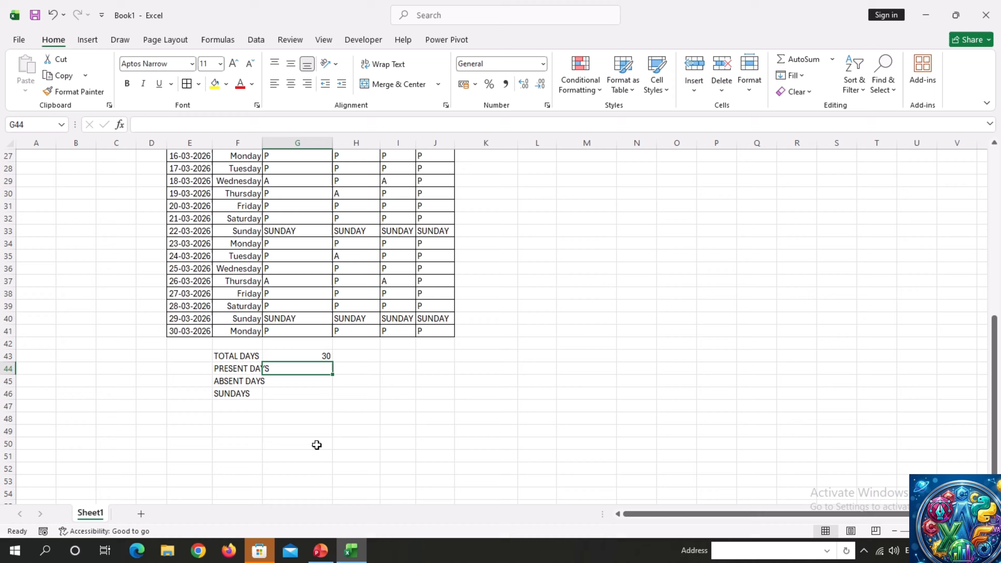
click(317, 356)
drag(332, 365, 440, 356)
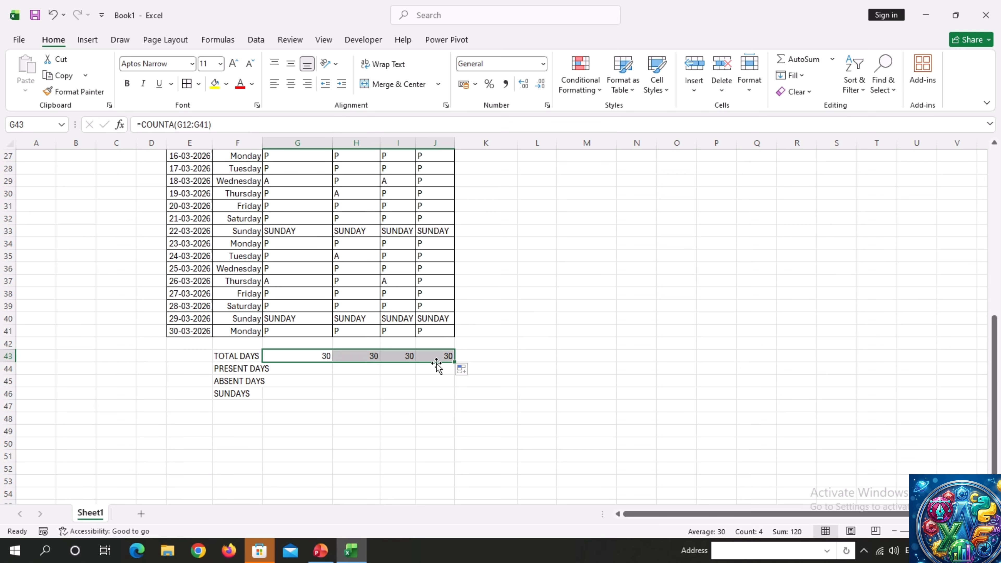
Enter =COUNTIF(G12:G41,"P") in cell G44 to count the first person's present days
click(298, 372)
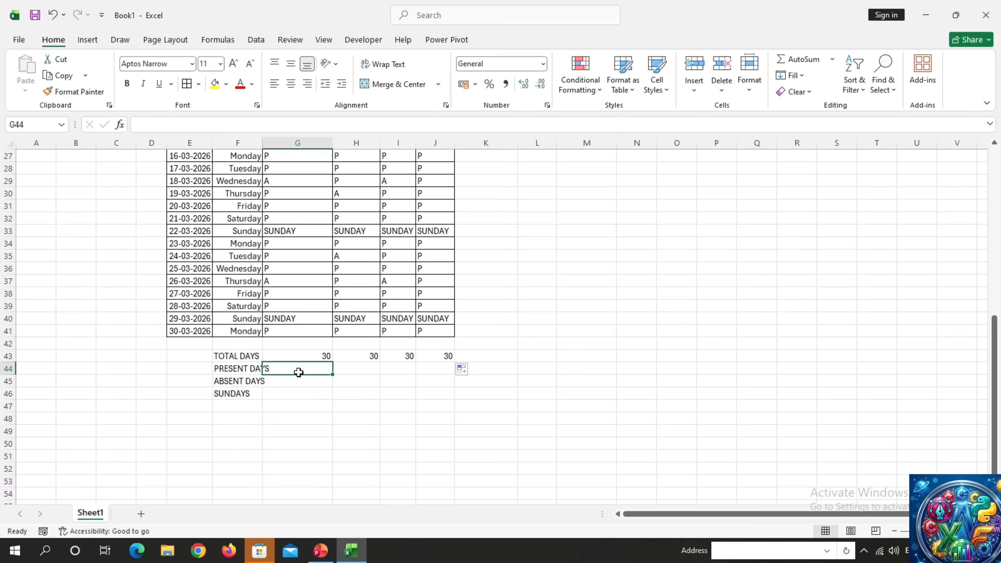
text(=COU)
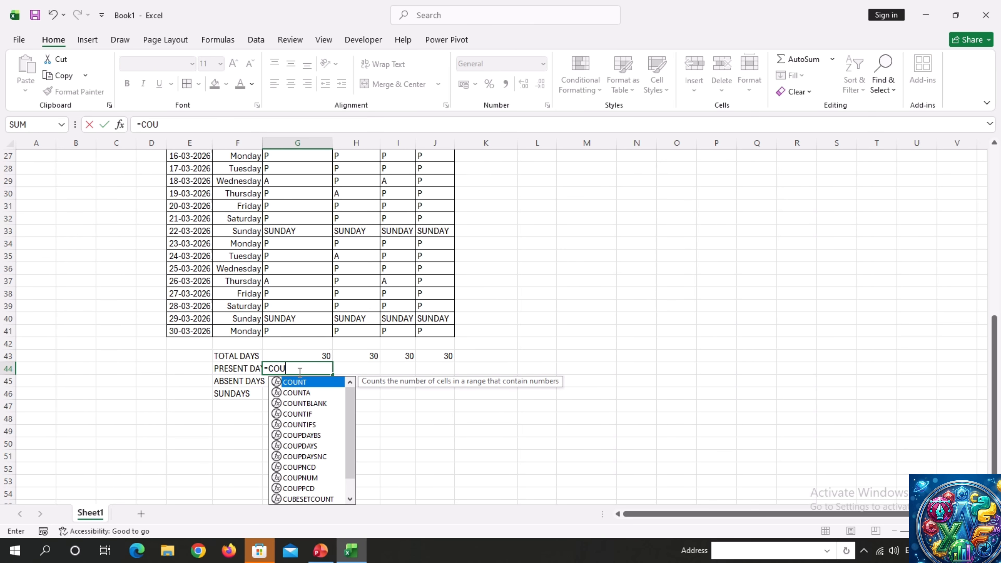
text(N)
key(Down)
key(Down)
key(Down)
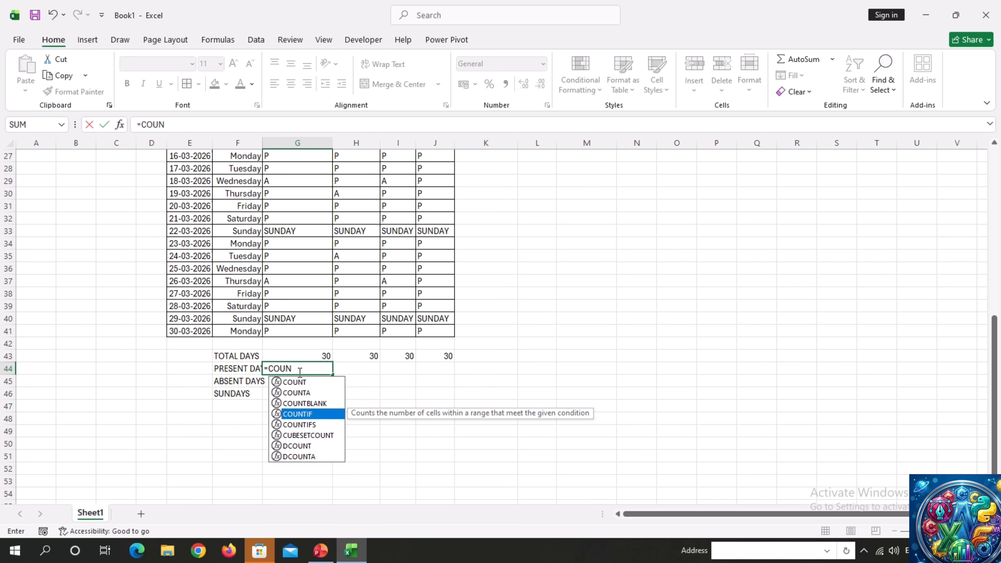
key(Tab)
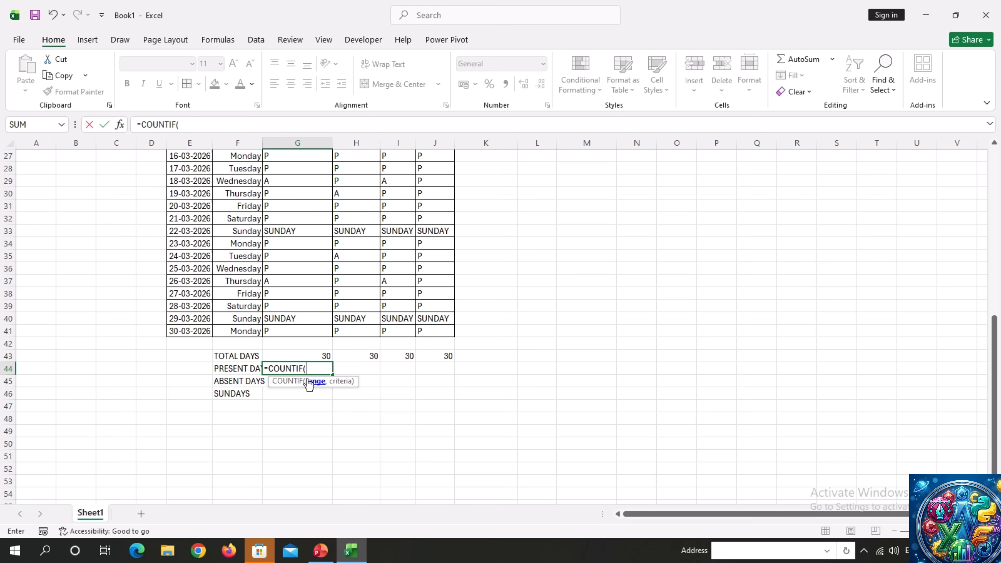
scroll(299, 335, up, 7)
drag(296, 231, 296, 483)
scroll(294, 480, down, 2)
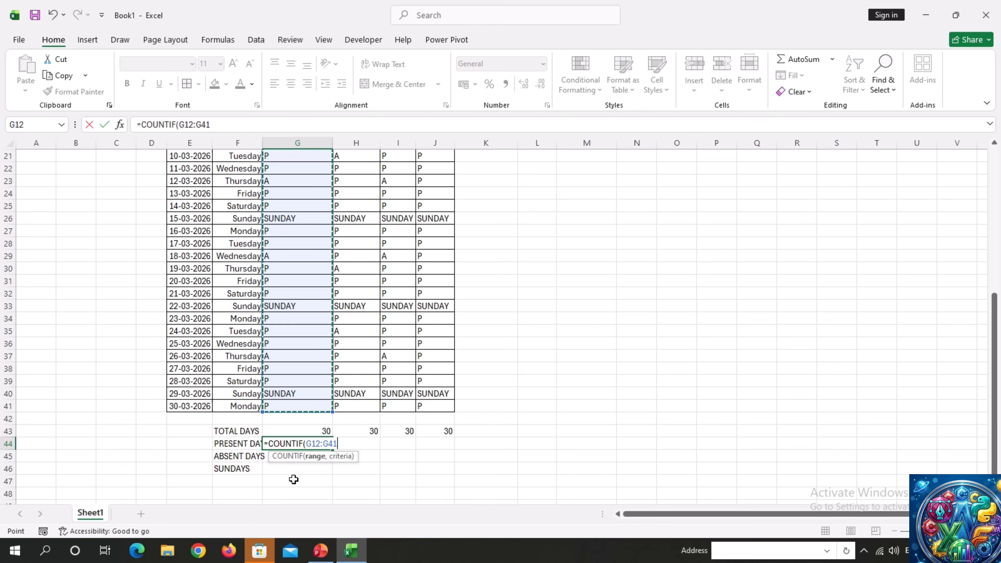
text(,)
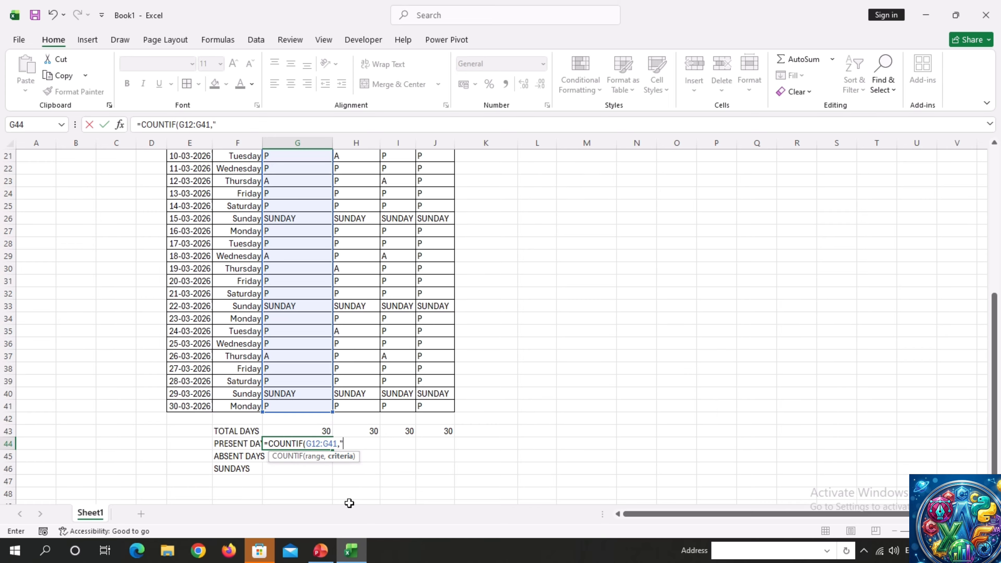
text("P"))
key(Return)
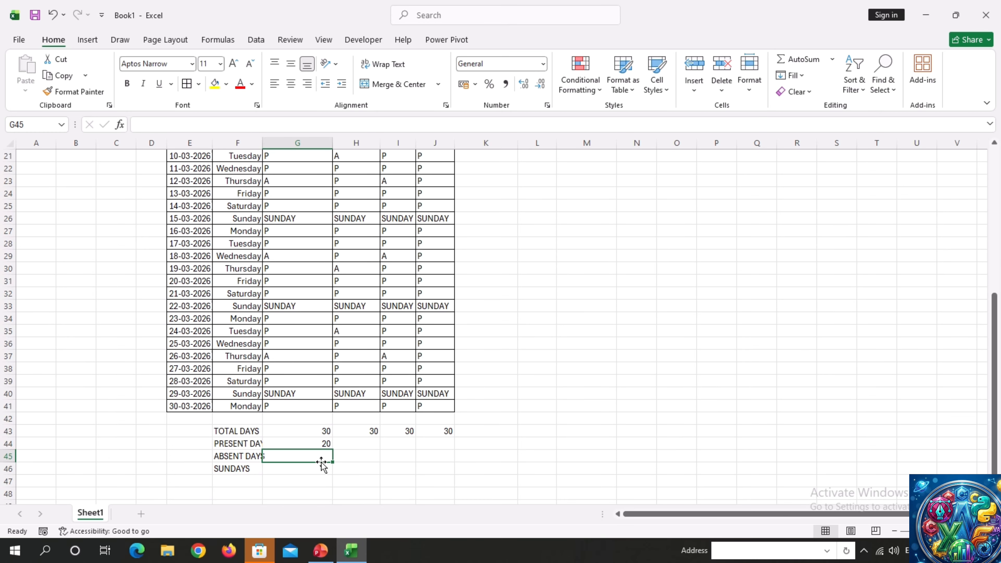
Copy the present days formula from G44 across to J44
click(314, 438)
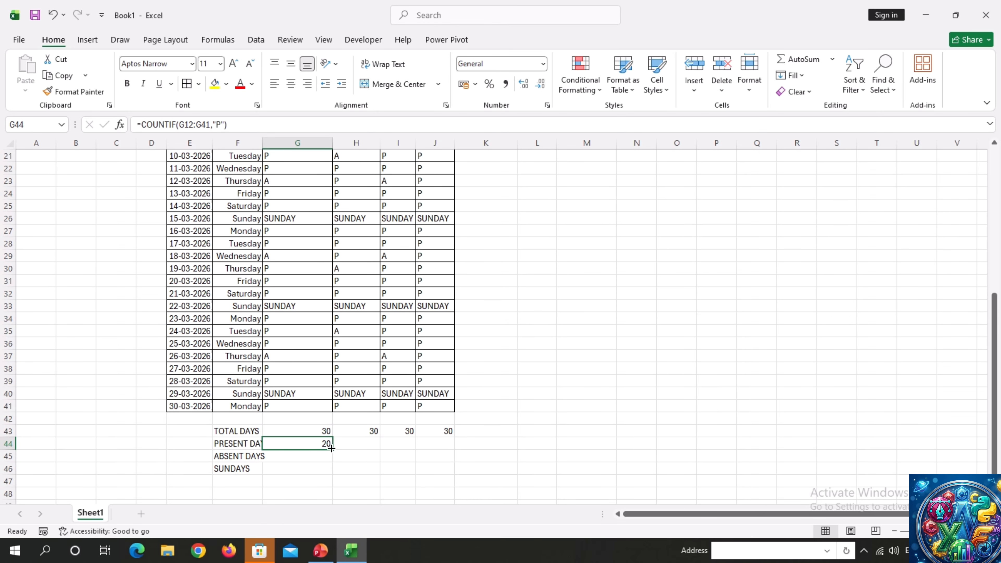
drag(329, 450, 454, 444)
click(396, 467)
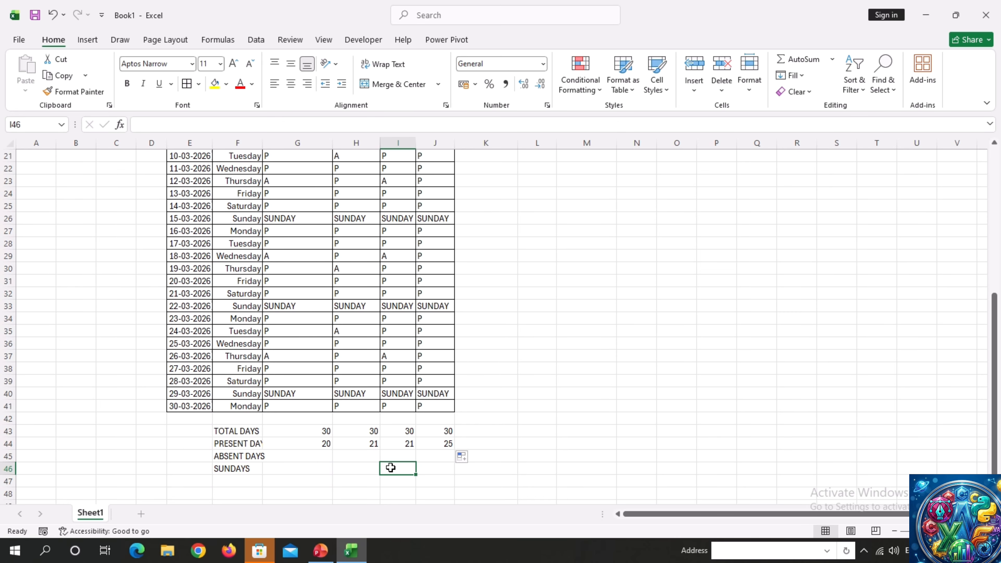
Enter =COUNTIF(G12:G41,"A") in cell G45 to count the first person's absent days
click(317, 454)
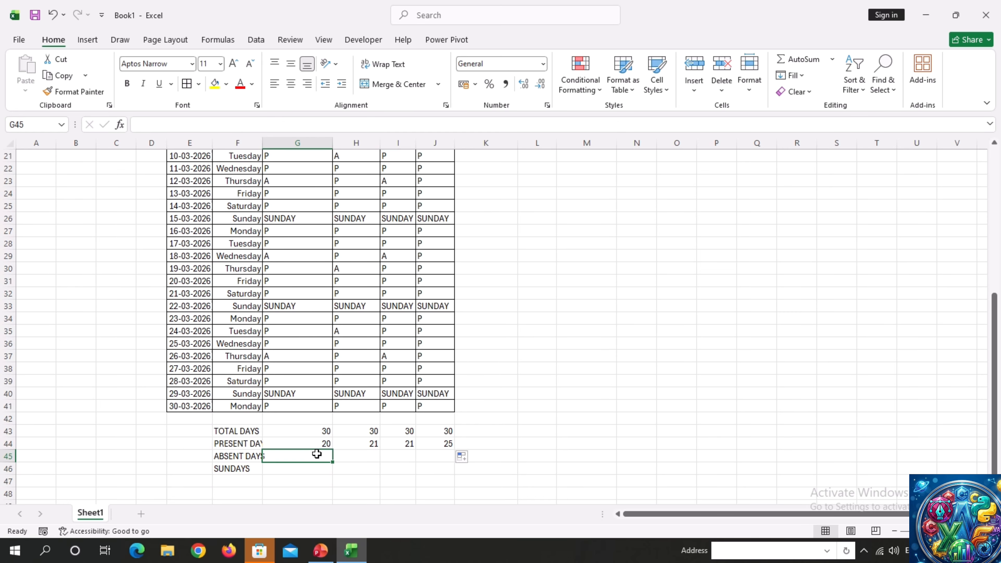
text(=C)
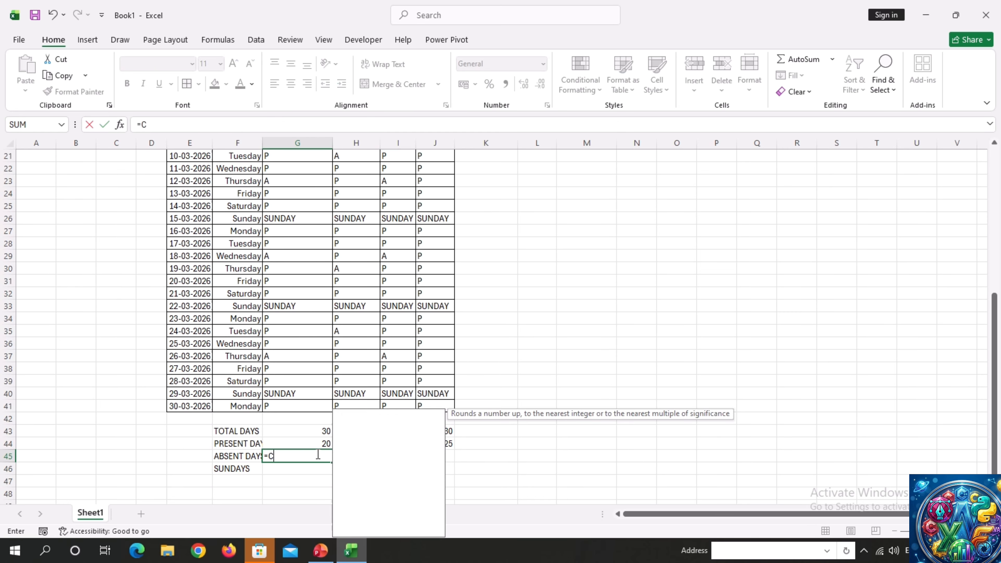
text(OUN)
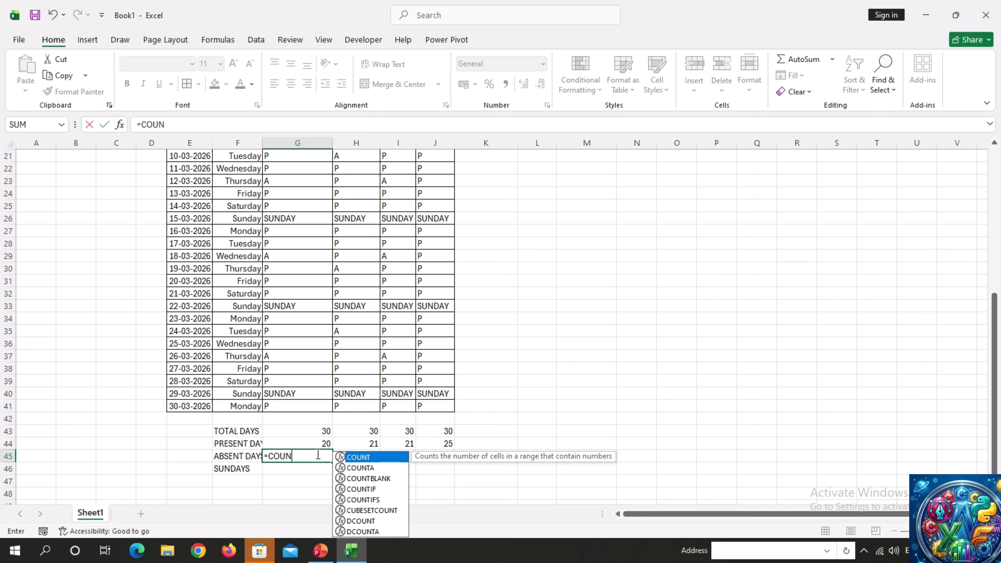
key(Down)
key(Down)
key(Down)
key(Down)
key(Up)
key(Tab)
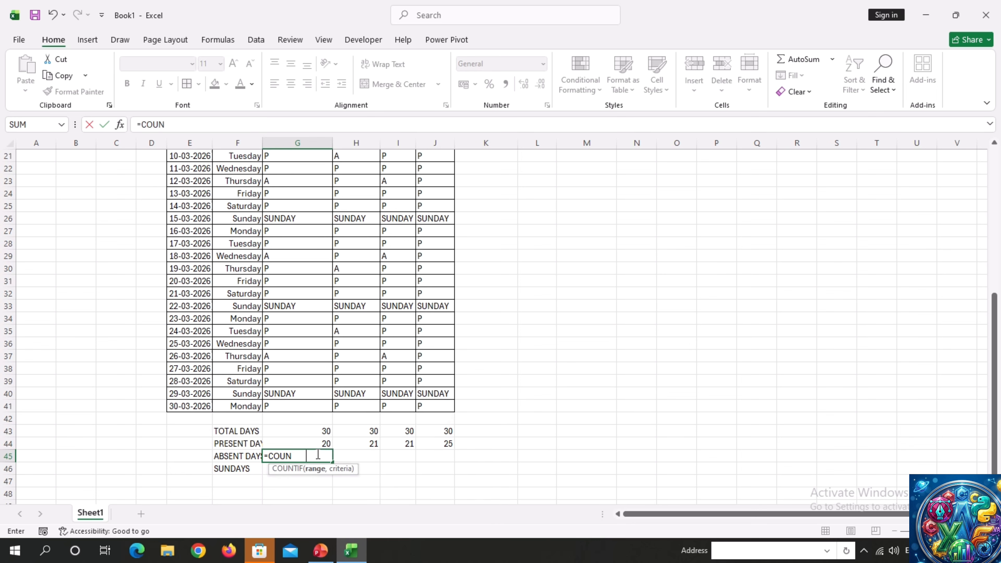
scroll(317, 453, up, 6)
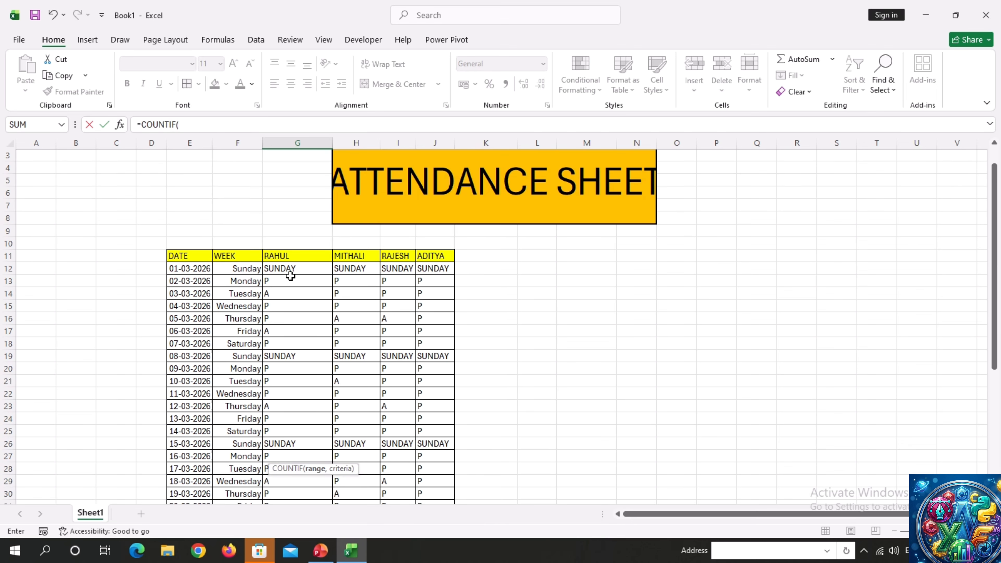
click(290, 276)
key(ctrl+shift+Down)
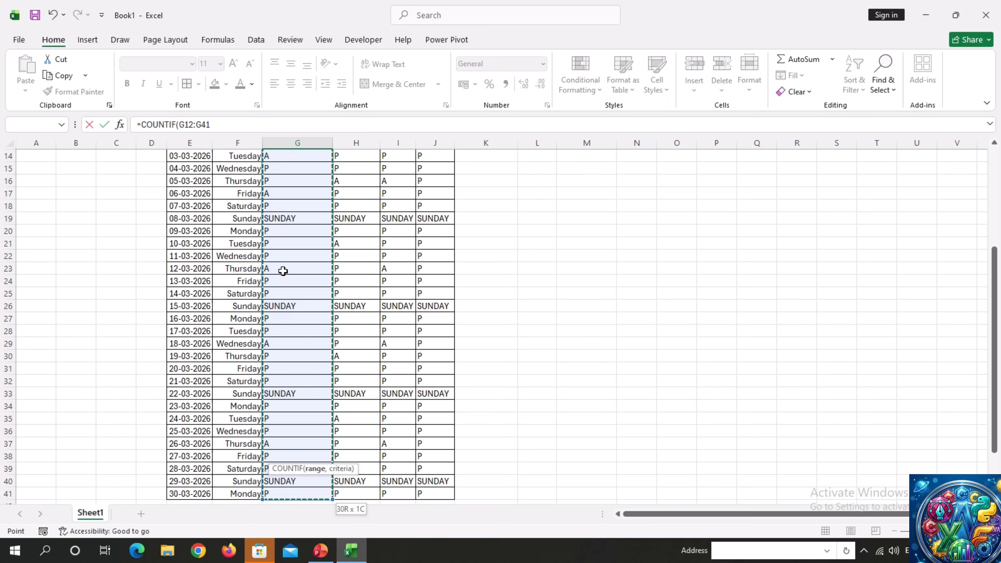
scroll(283, 270, down, 2)
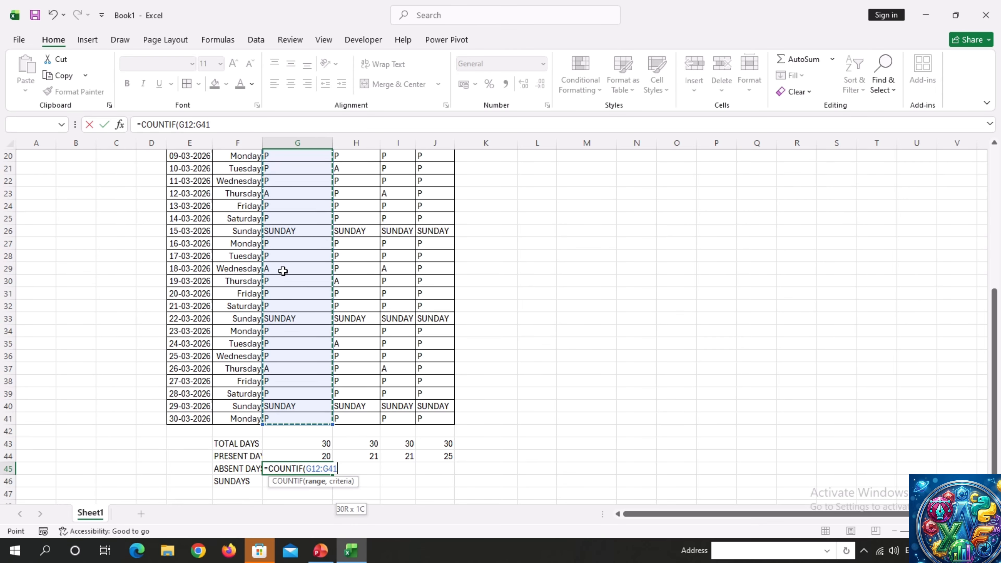
text(,)
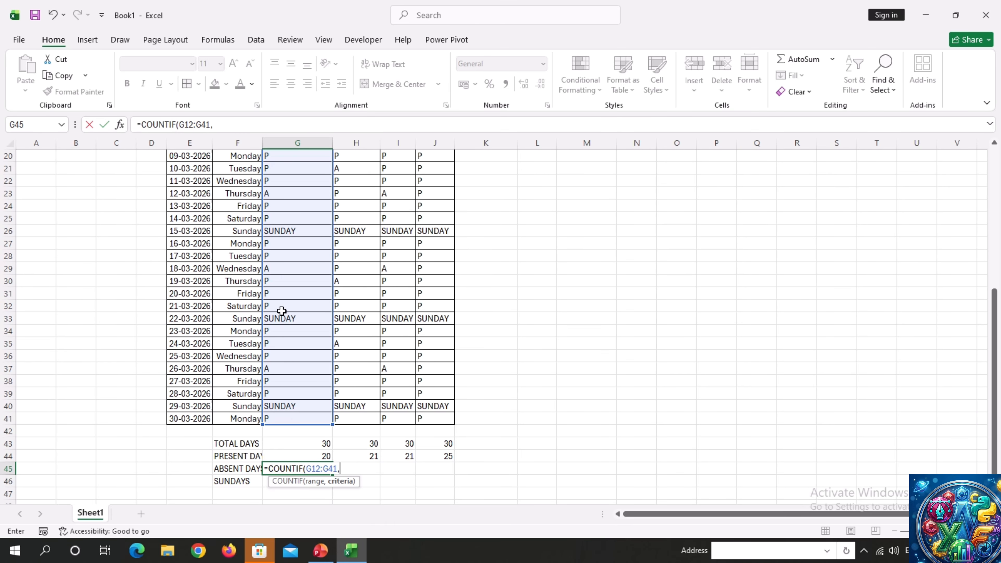
scroll(281, 310, down, 2)
text(")
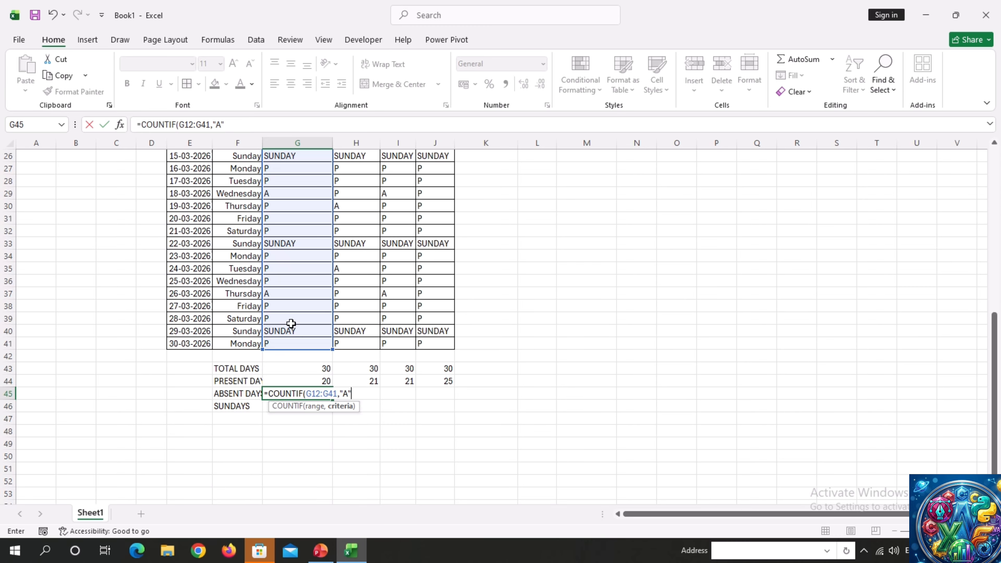
text(A"))
key(Return)
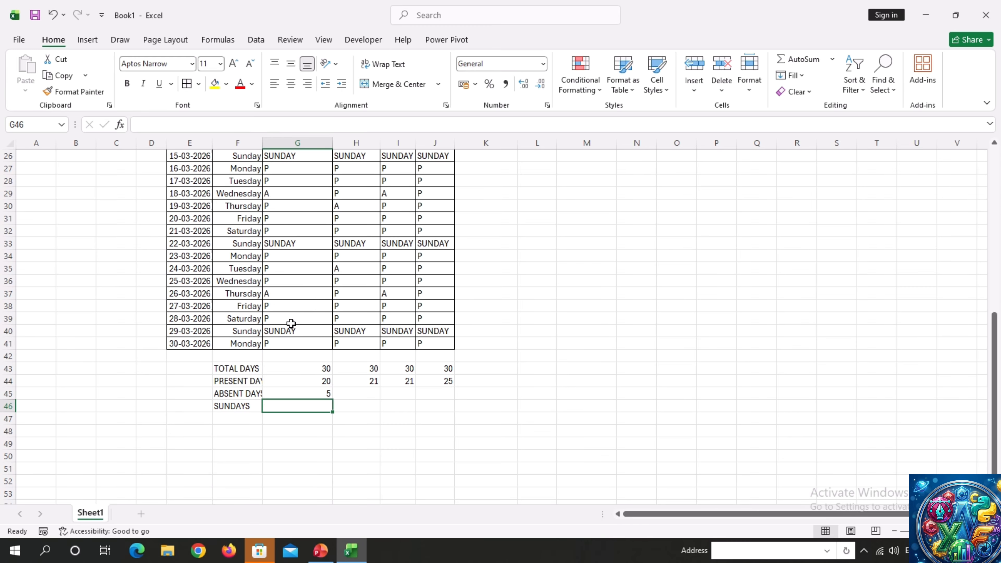
Copy the absent days formula from G45 across to J45
click(297, 397)
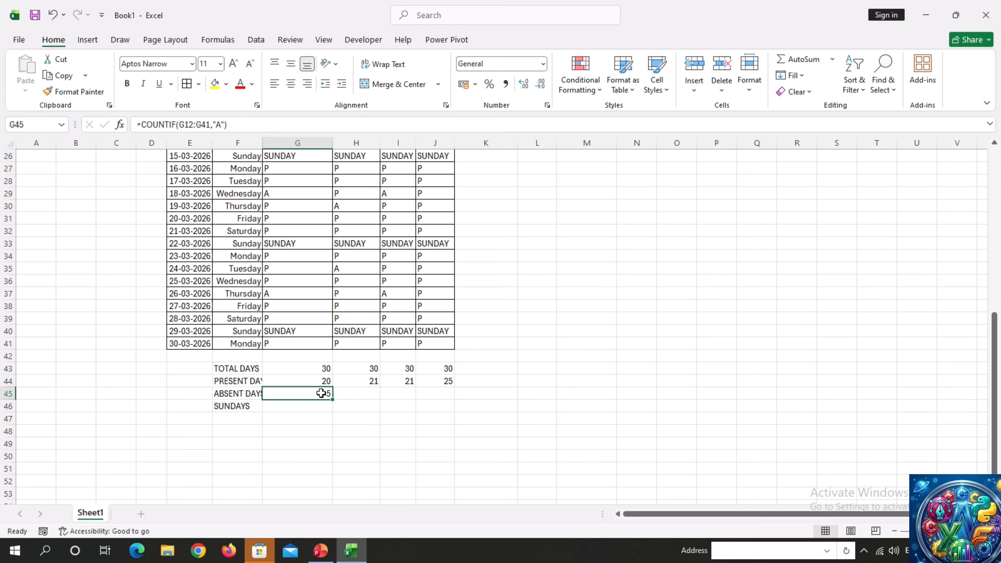
drag(333, 400, 453, 395)
Enter =COUNTIF(G12:G41,"SUNDAY") in cell G46 to count the first person's Sundays
click(304, 406)
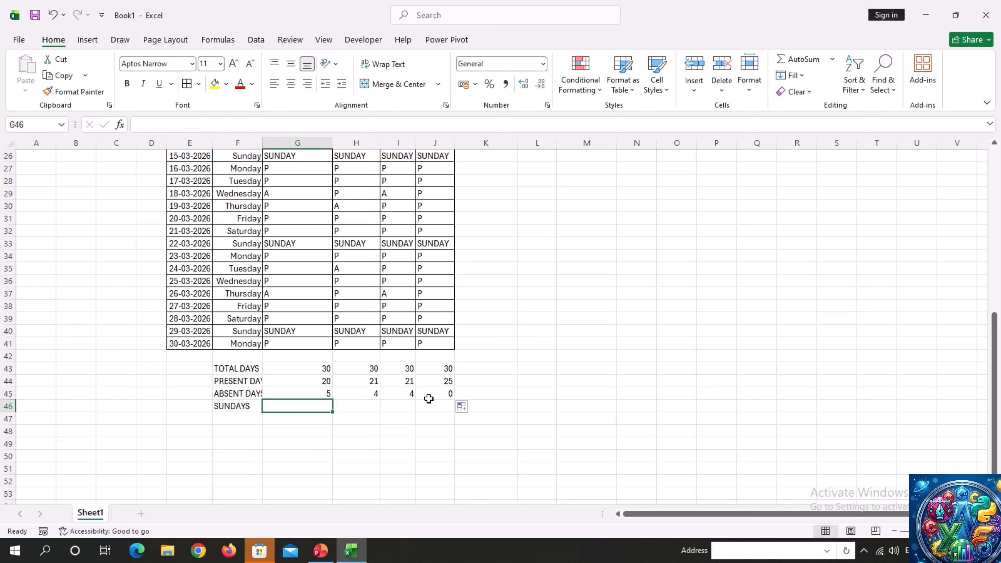
text(=SUN)
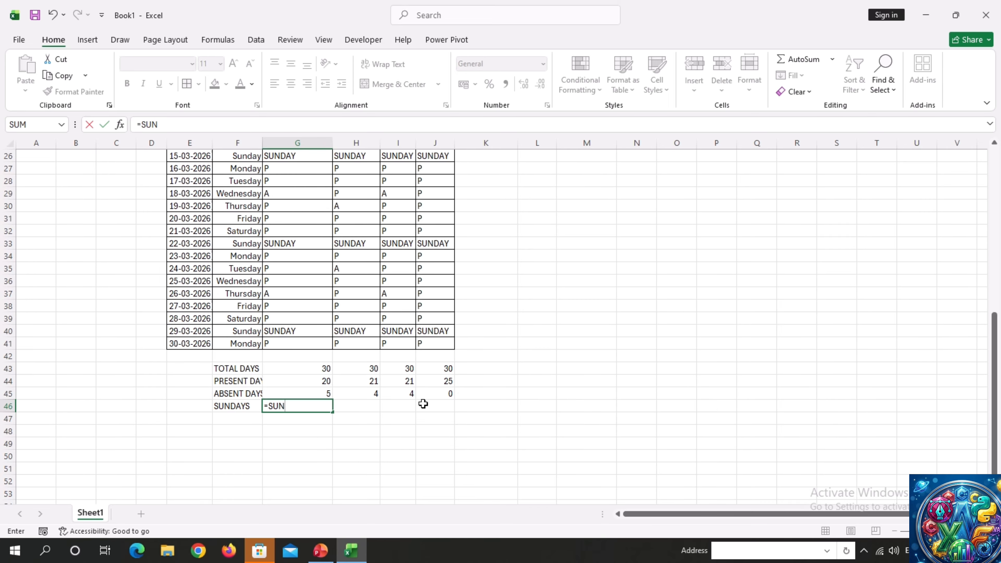
key(BackSpace)
key(BackSpace)
key(BackSpace)
text(COUN)
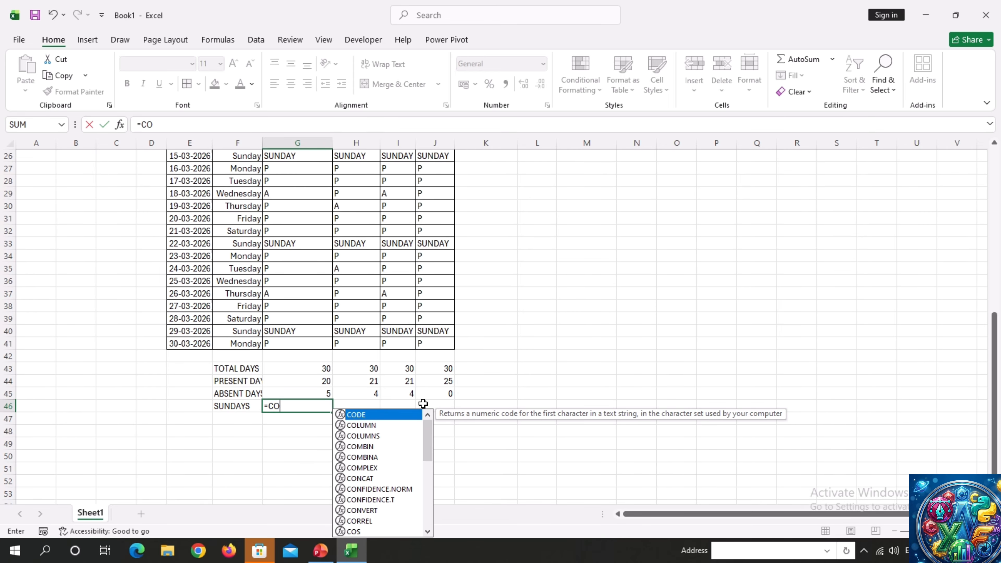
key(Down)
key(Down)
key(Down)
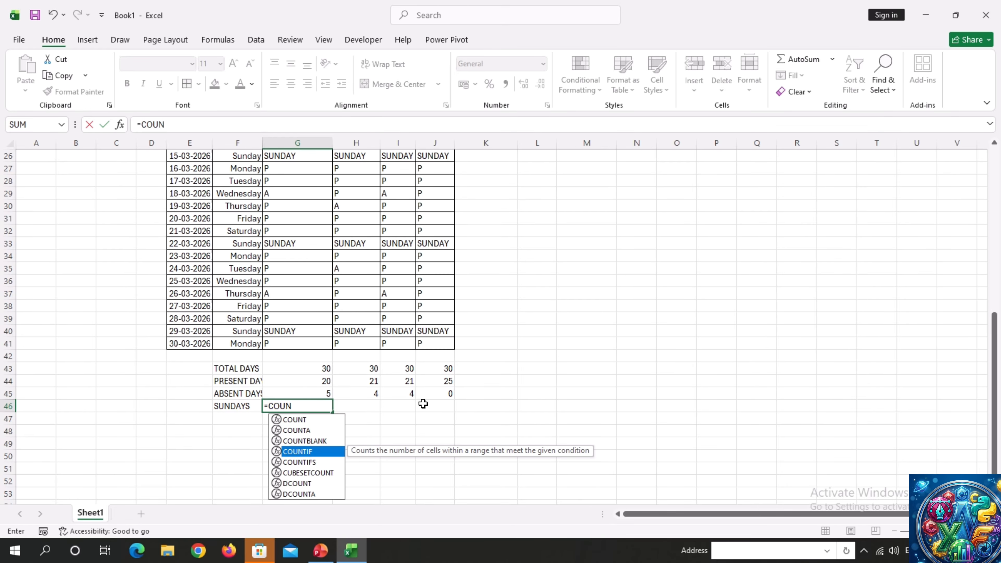
key(Tab)
click(293, 342)
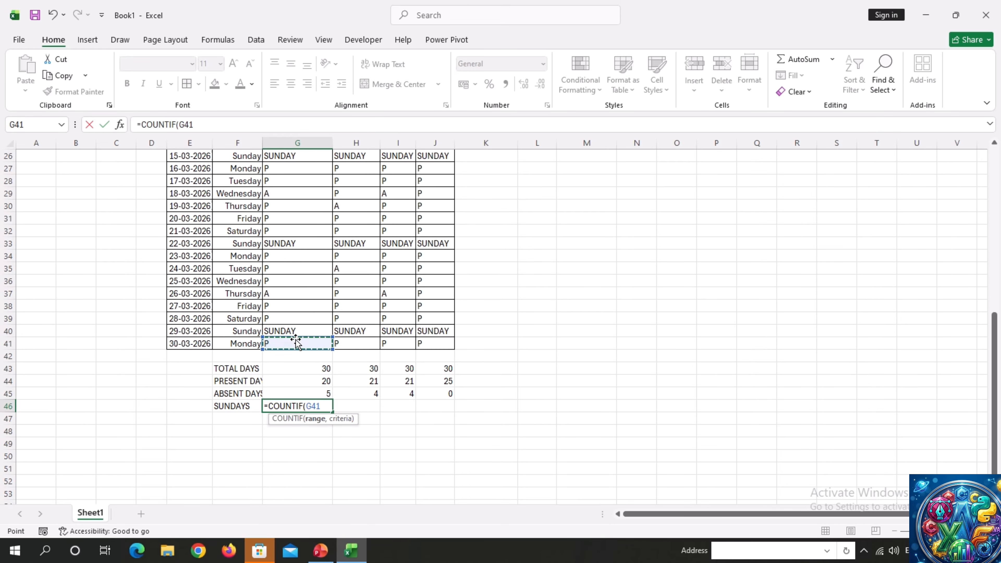
scroll(298, 319, up, 5)
scroll(298, 320, up, 4)
click(292, 296)
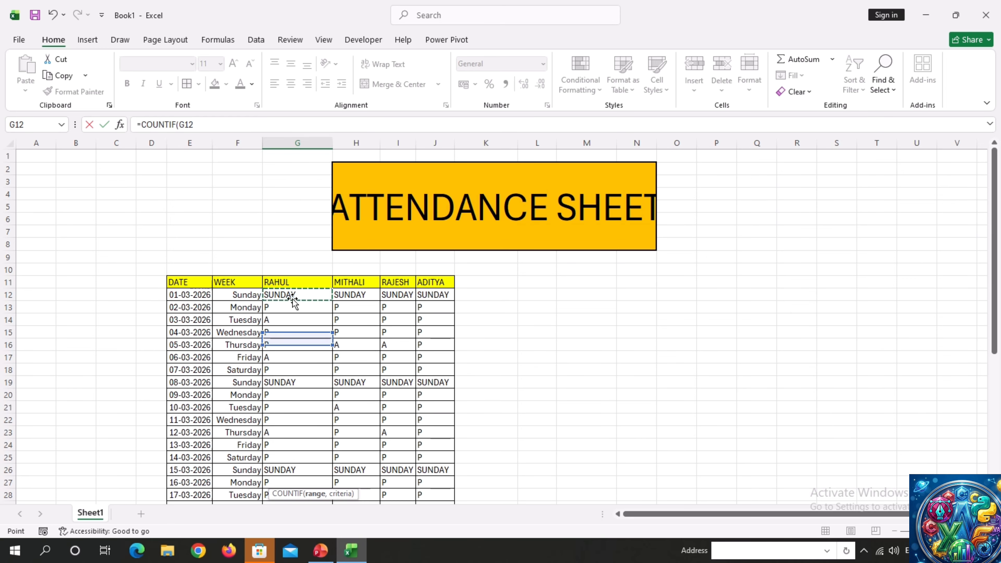
key(ctrl+shift+Down)
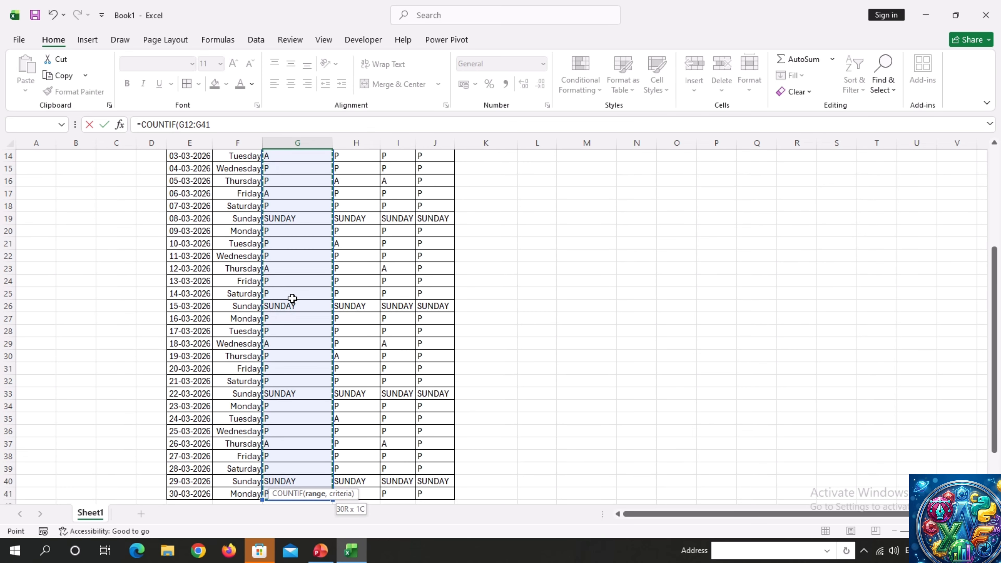
scroll(290, 297, down, 4)
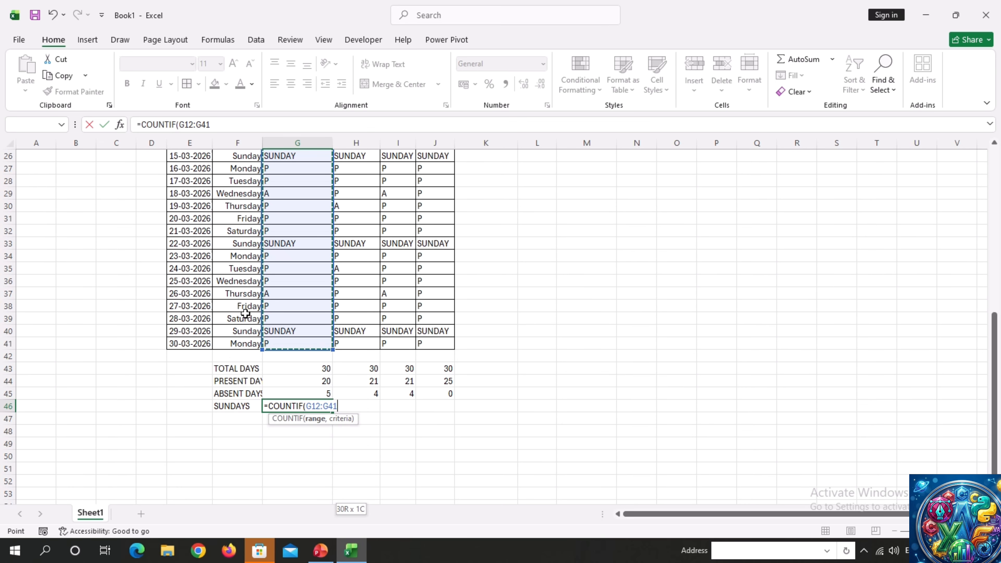
text(,)
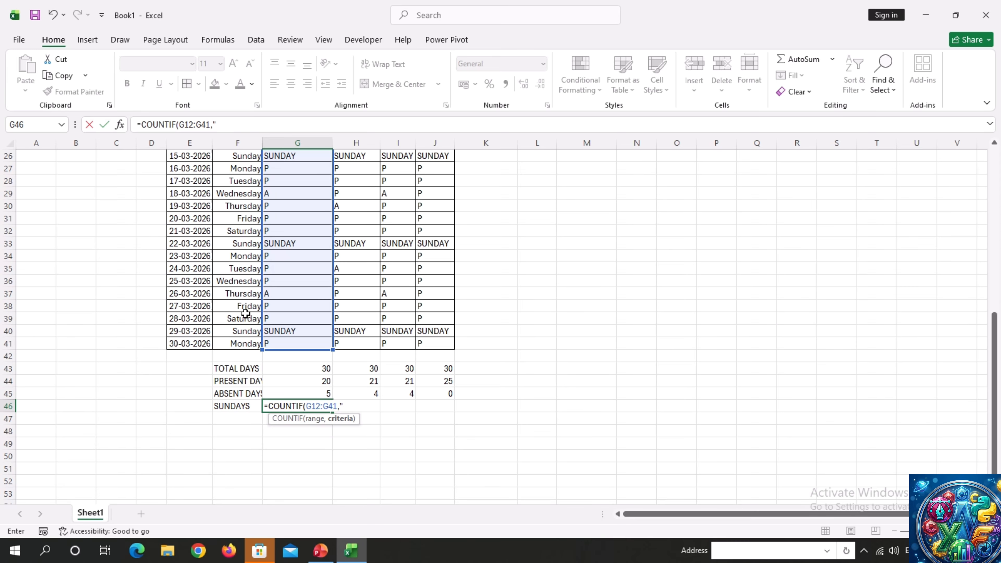
text("SUNDAY"))
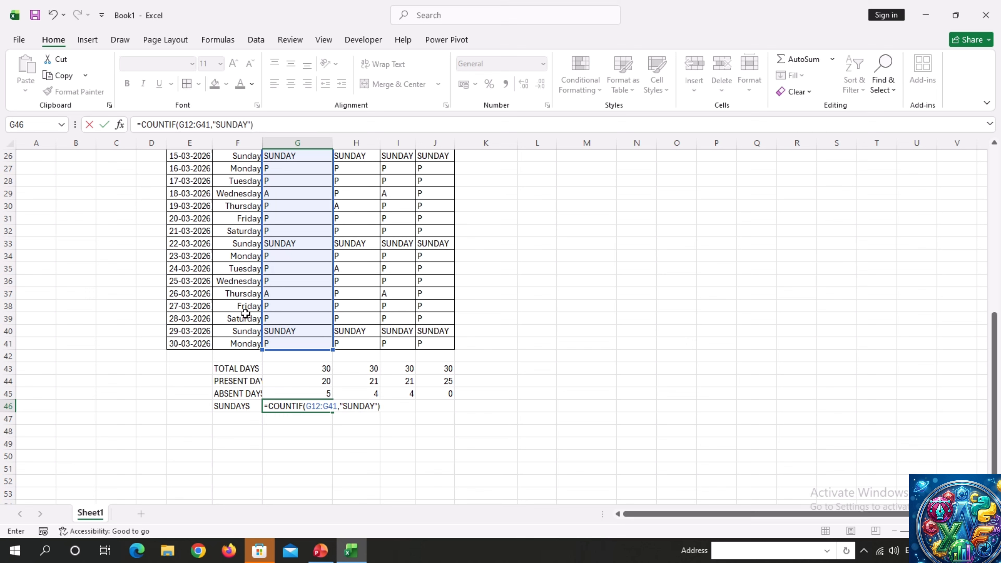
key(Return)
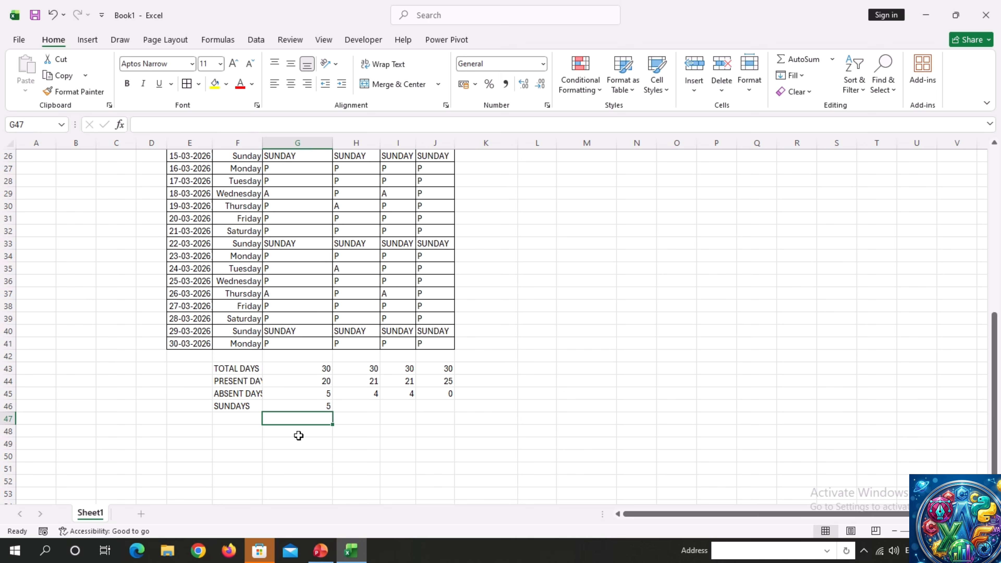
Copy the Sundays formula from G46 across to J46
click(302, 406)
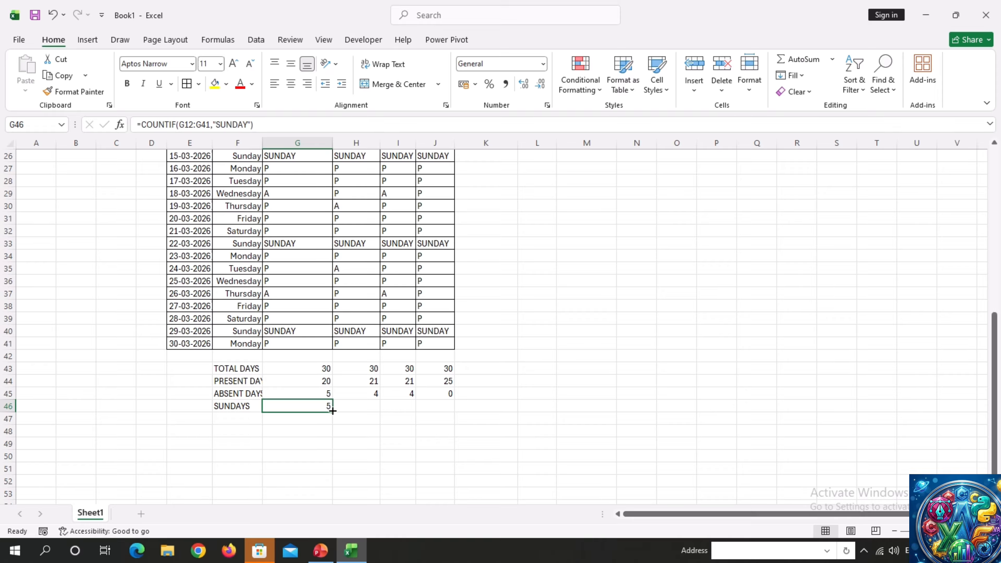
drag(332, 411, 449, 394)
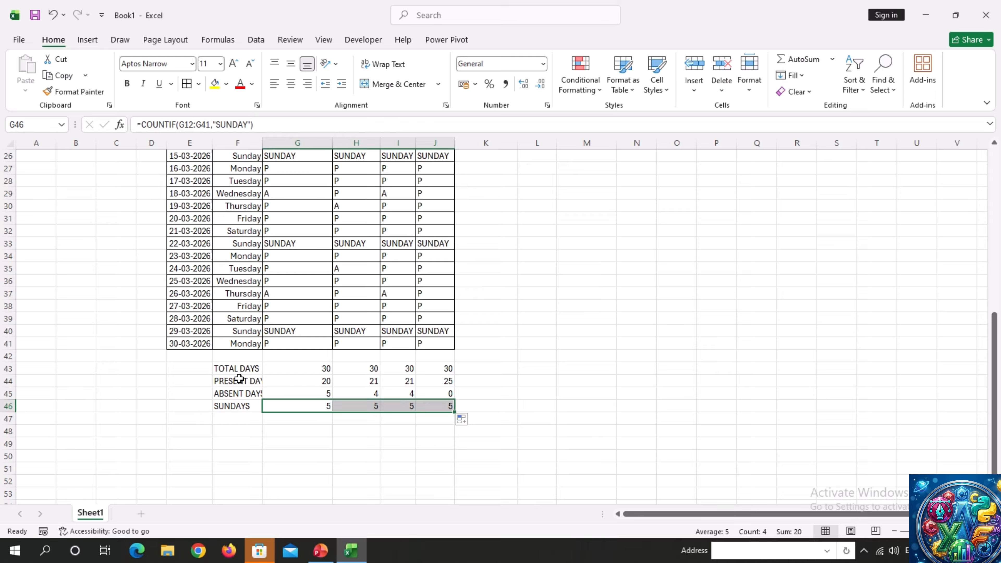
Apply all borders to the summary block F43:J46
drag(217, 366, 432, 409)
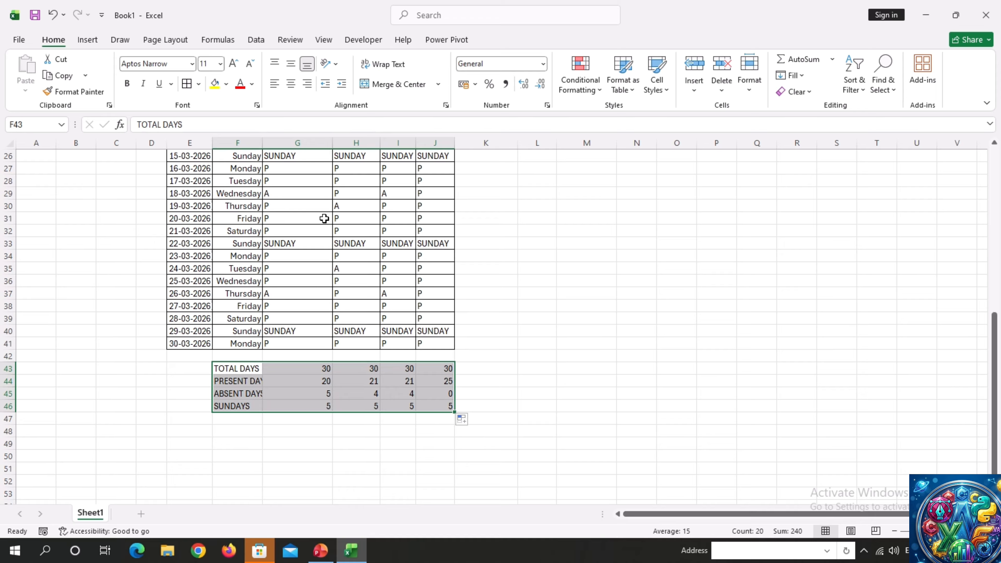
click(183, 89)
click(266, 357)
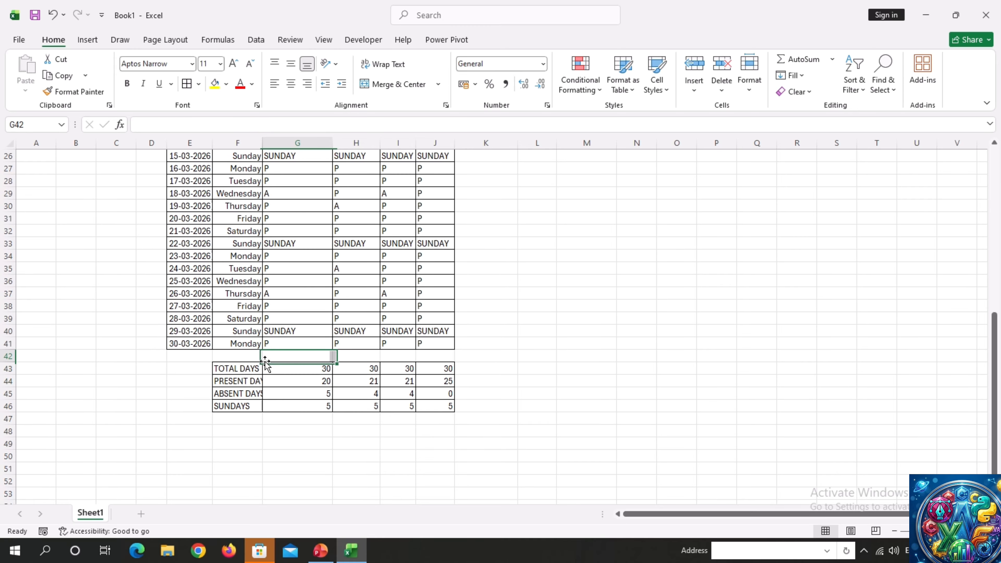
Fill the summary label cells F43:F46 with the standard yellow colour
drag(249, 367, 255, 412)
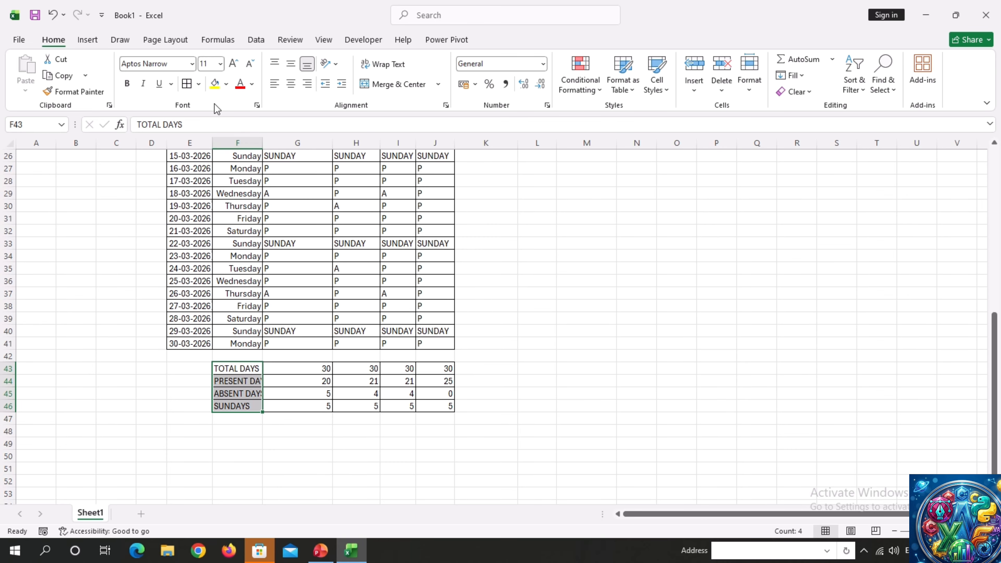
click(226, 83)
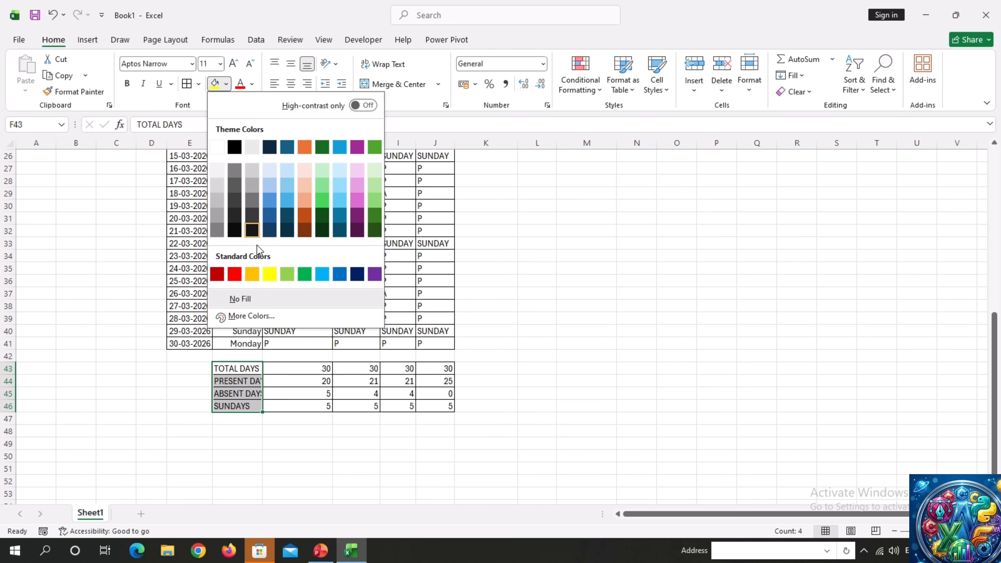
click(269, 274)
click(321, 369)
scroll(321, 367, up, 3)
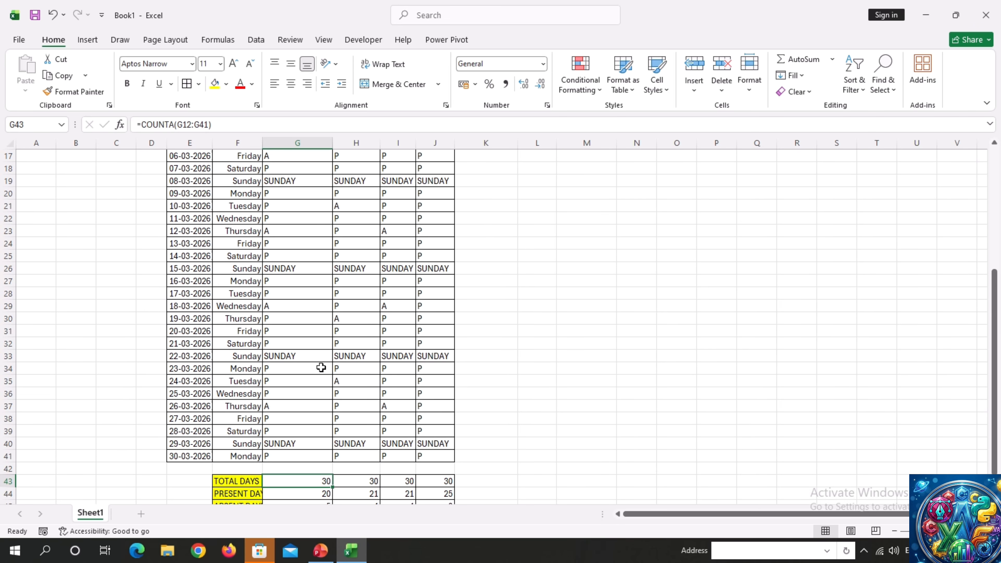